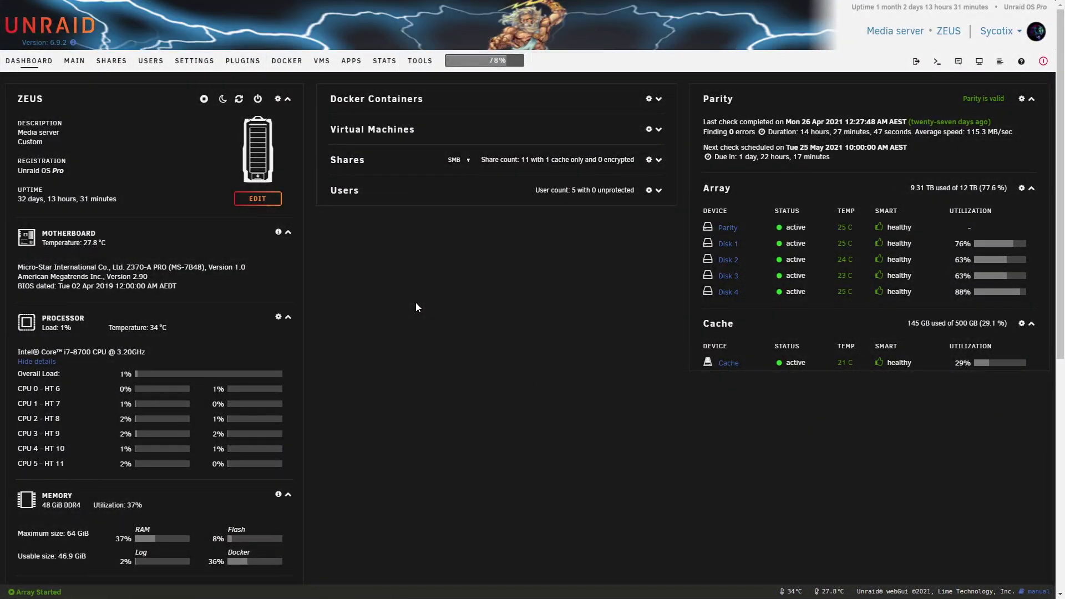
- Show Unraid's Docker container list, with Plex-Media-Server running
left_click(286, 60)
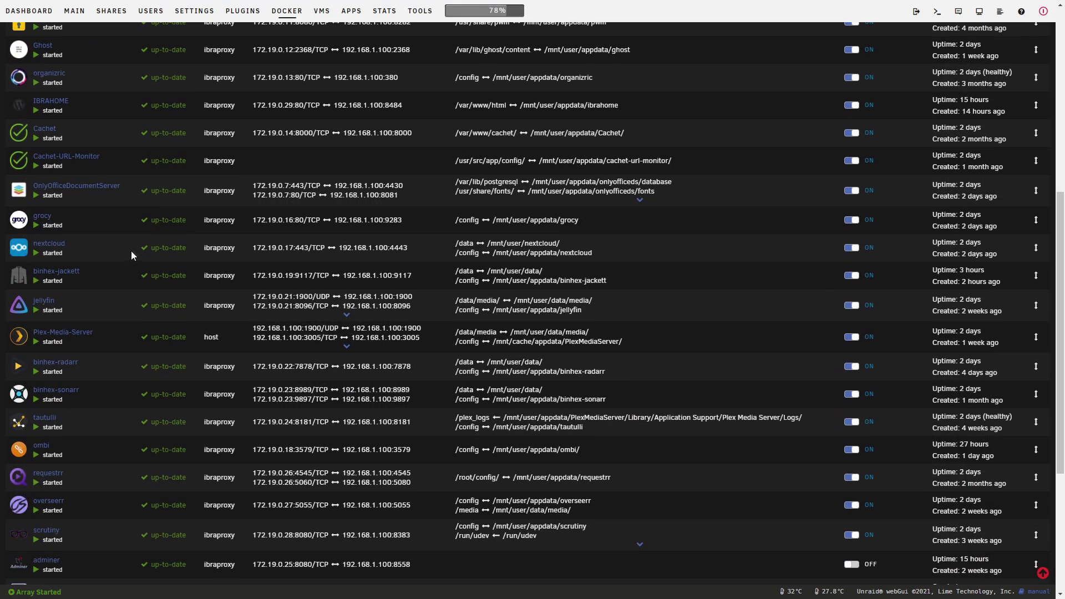
- Open Plex-Media-Server's container settings in basic view and highlight the /data/media path
left_click(62, 332)
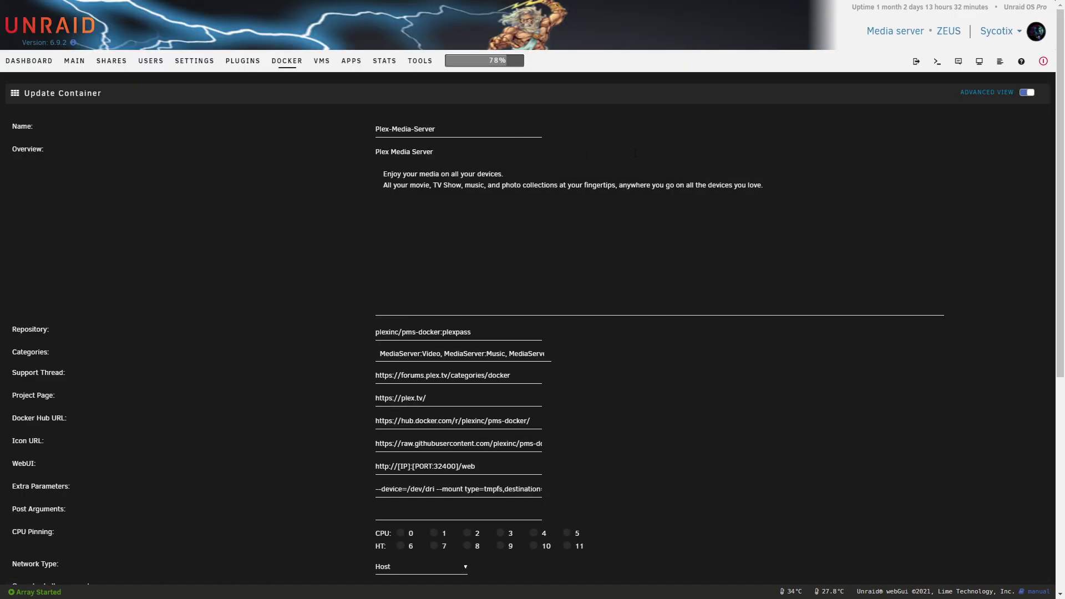
left_click(1027, 92)
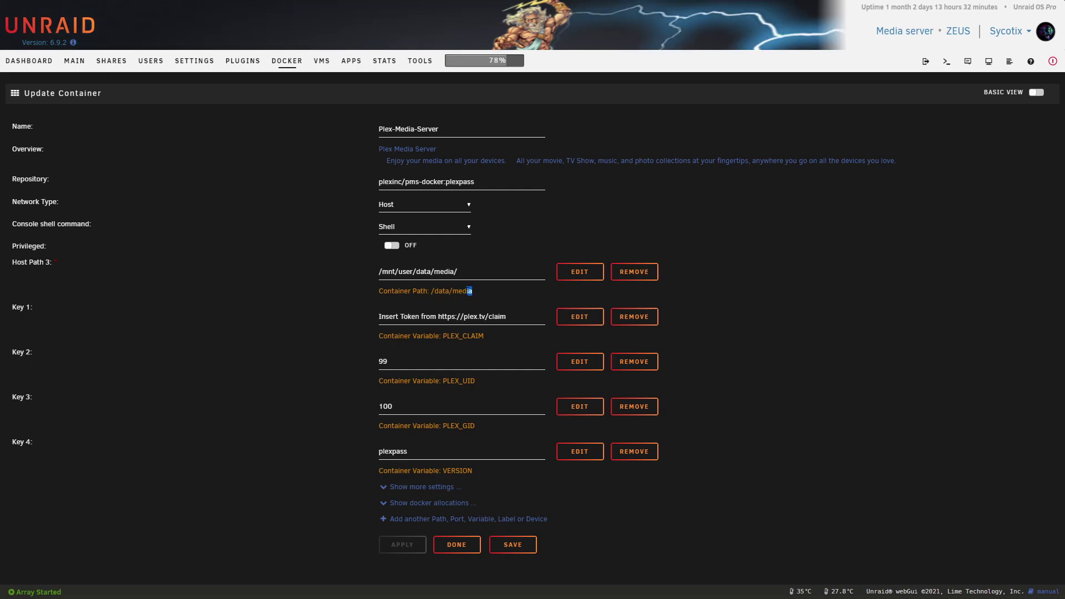
left_click_drag(471, 291, 446, 291)
left_click(579, 271)
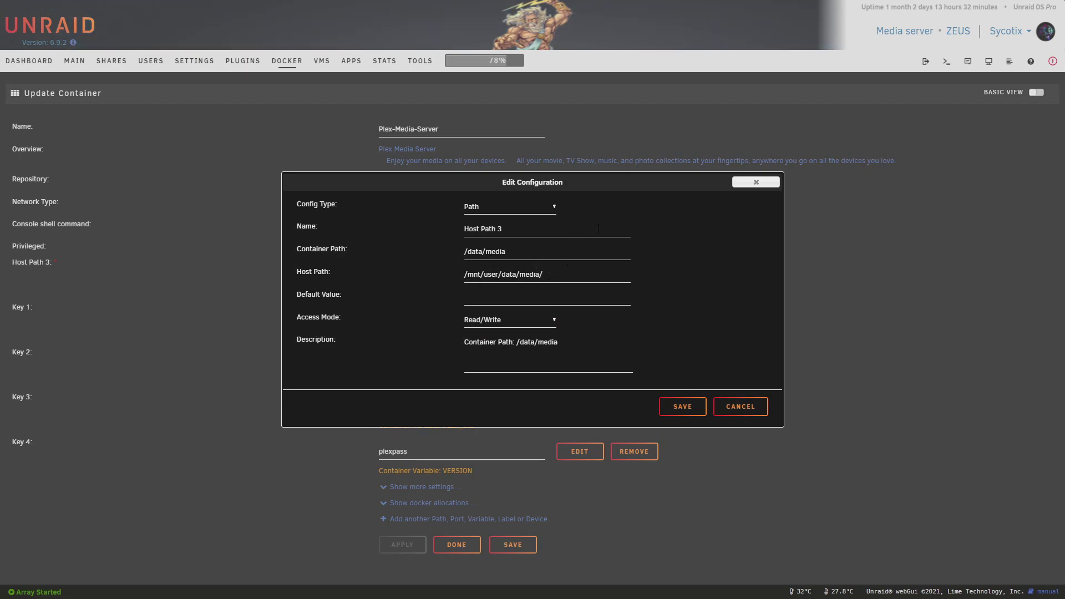
left_click(754, 179)
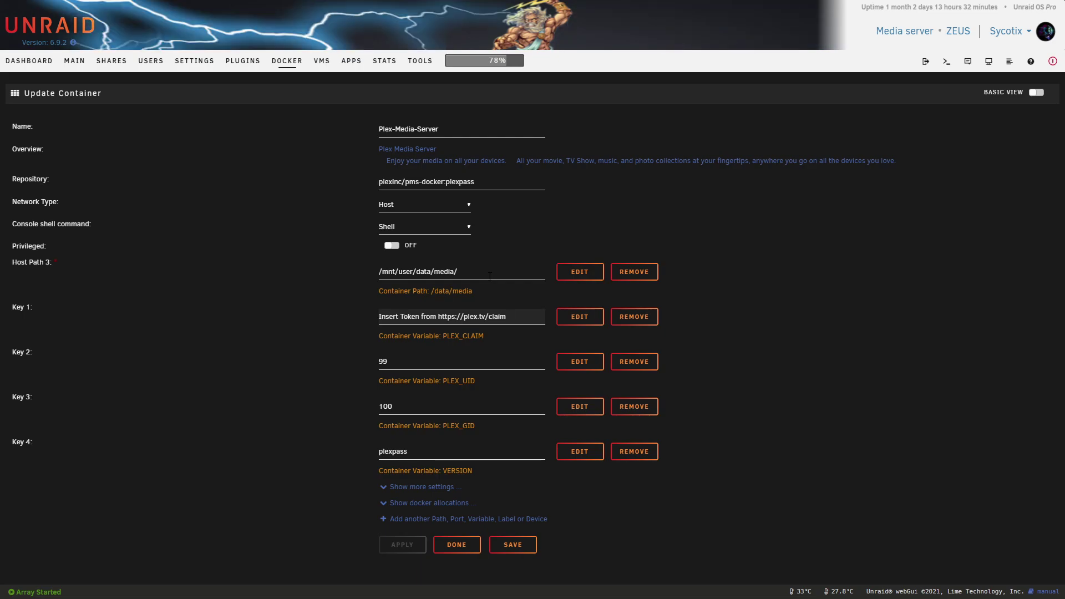
- Reveal more settings and inspect the AppData config path on the cache drive
left_click(412, 487)
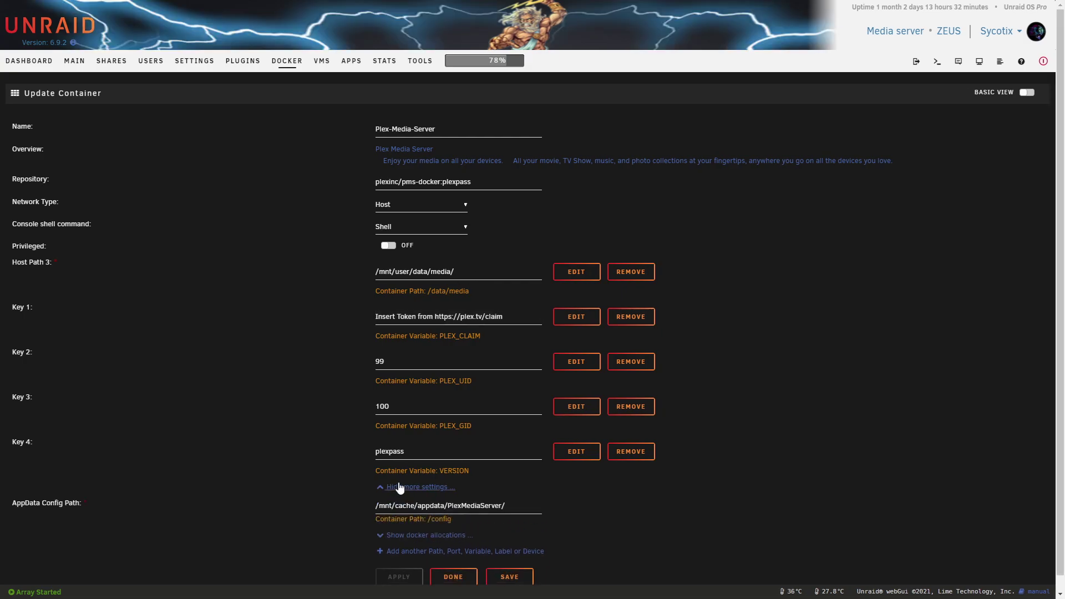
left_click(441, 506)
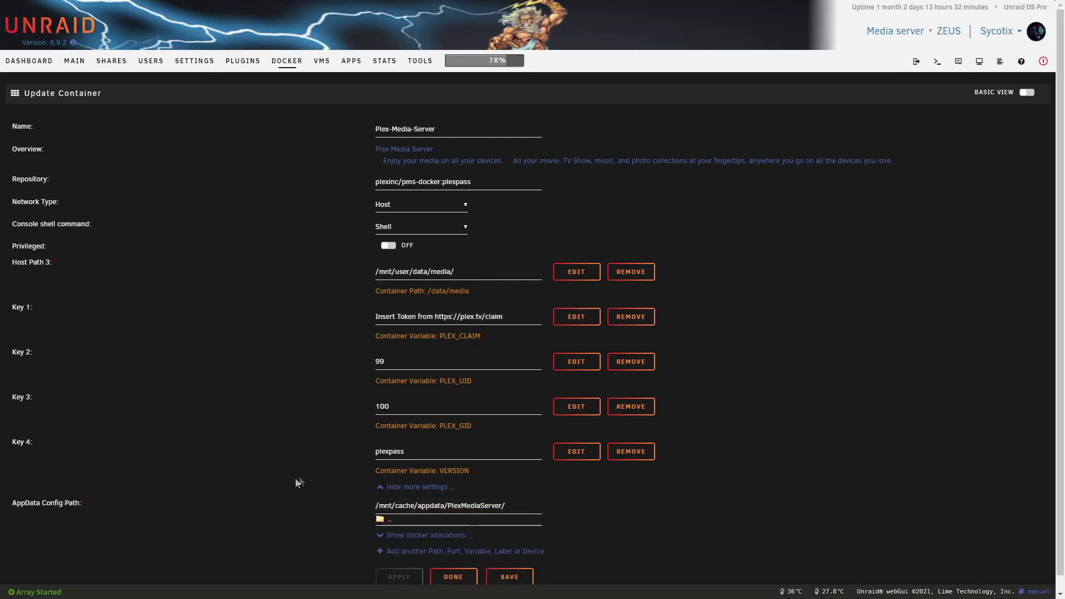
left_click(362, 475)
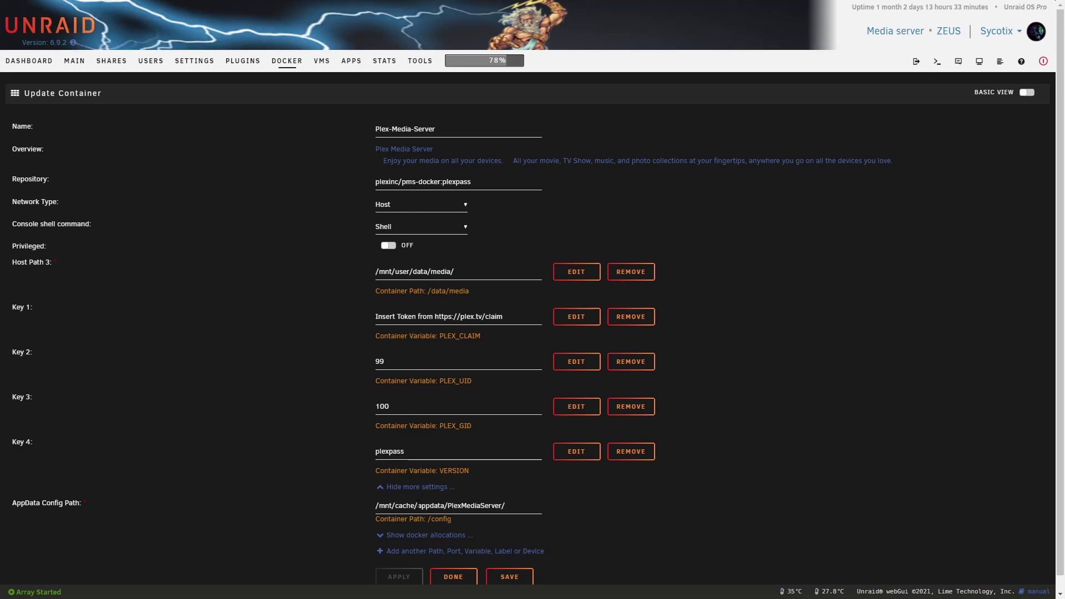
double_click(406, 505)
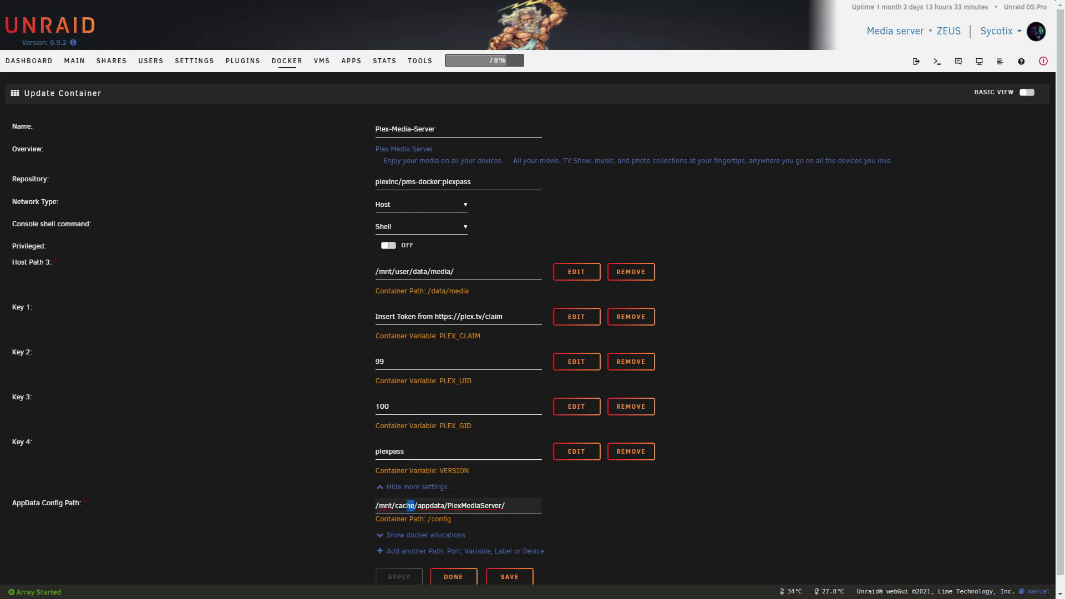
left_click(437, 505)
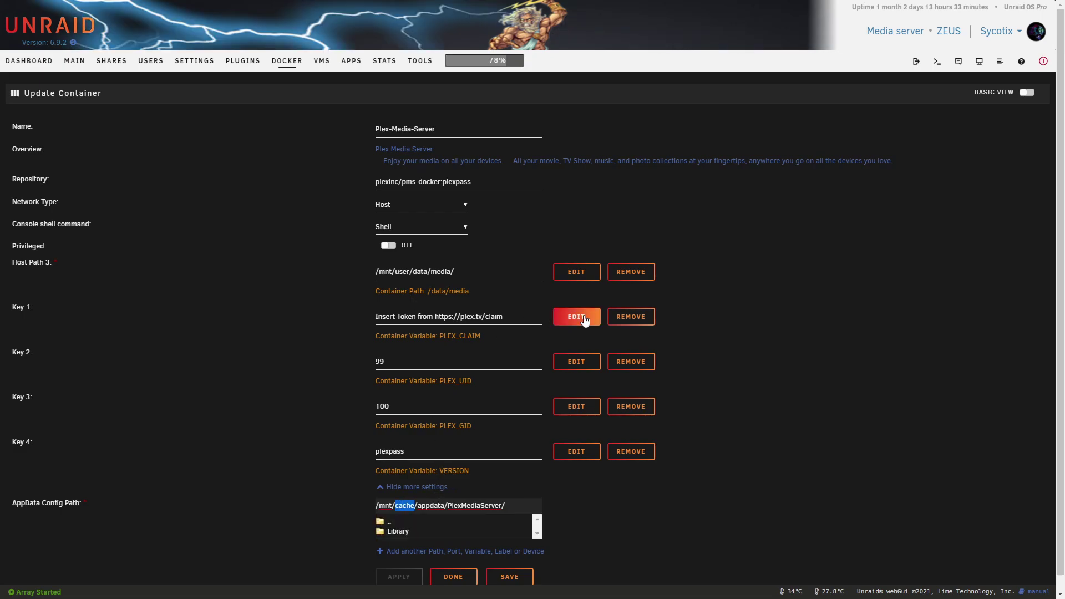
- Open and close Host Path 3's edit dialog, then return to advanced view
left_click(576, 272)
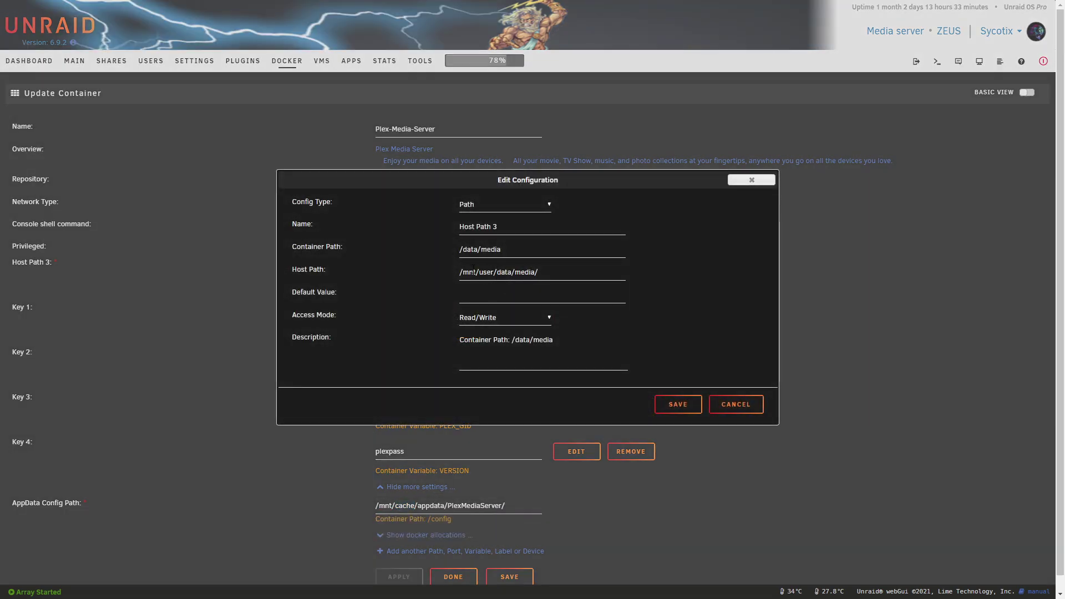
left_click(751, 181)
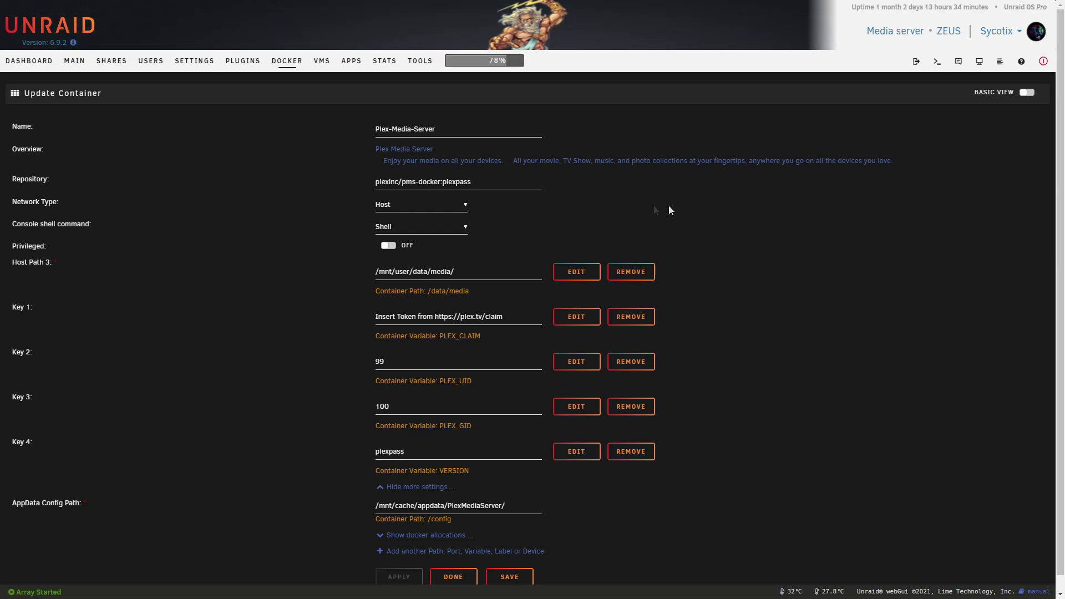
left_click(1027, 92)
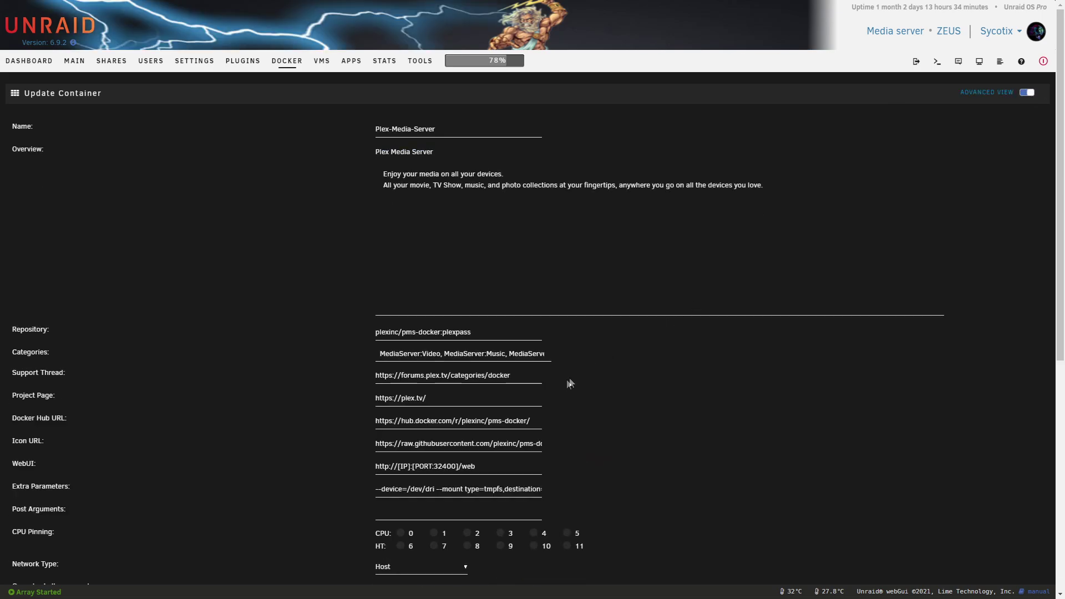
scroll(567, 377, "down", 2)
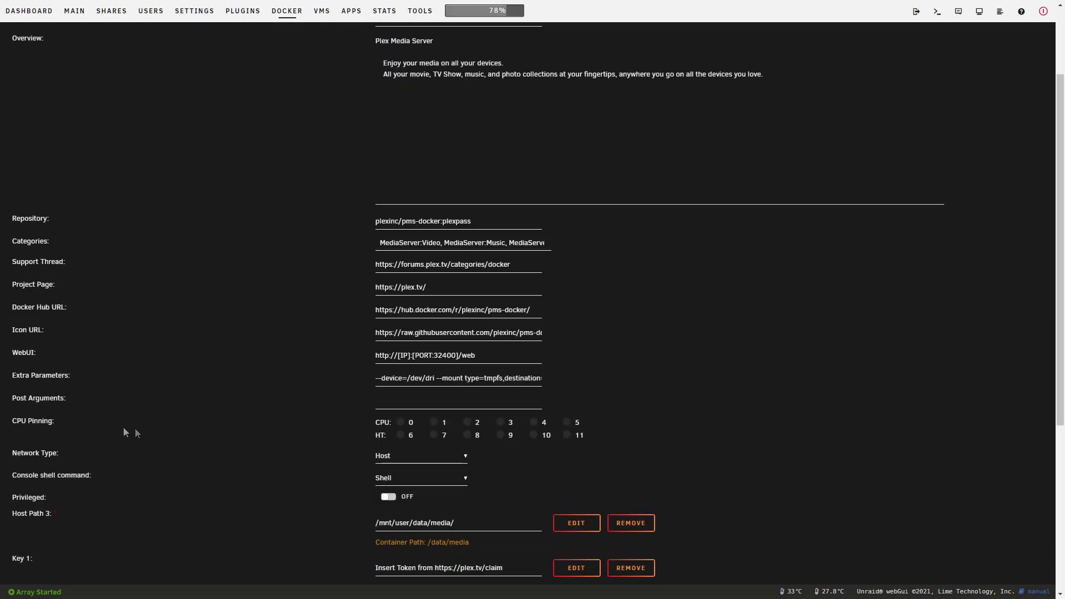
left_click_drag(376, 381, 437, 372)
left_click(439, 379)
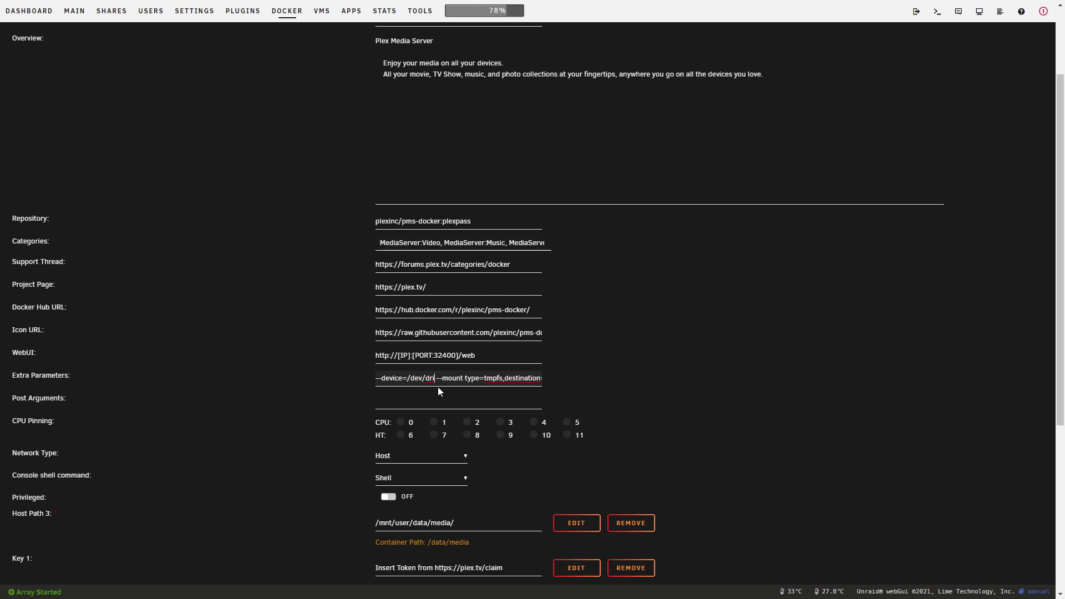
left_click_drag(437, 378, 372, 379)
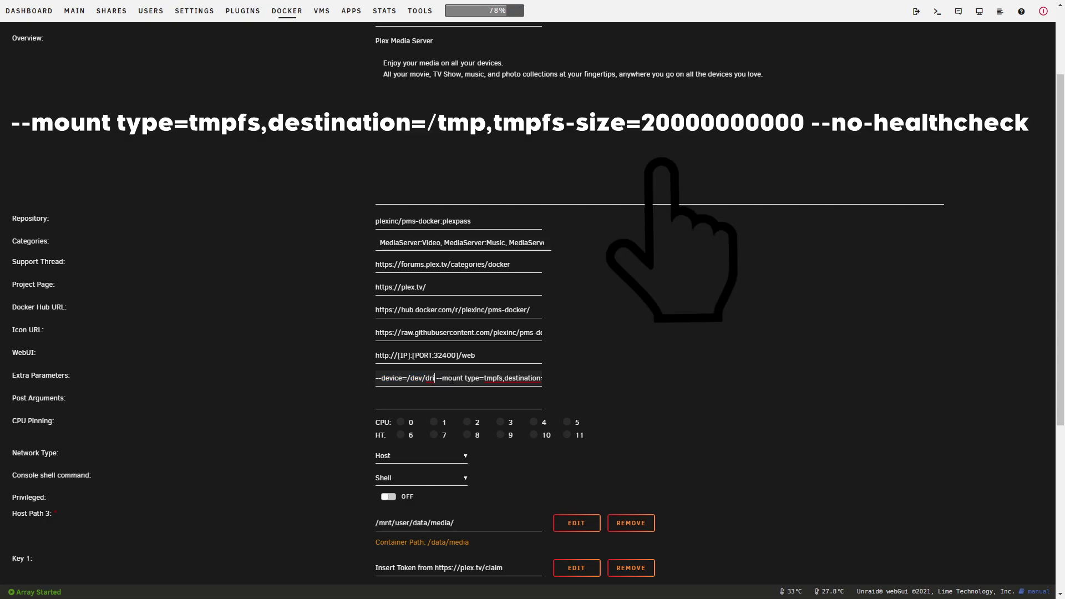
- Highlight the tmpfs mount extra parameter through its /tmp destination and size
key("shift+Right")
key("shift+Right")
key("shift+Right")
key("shift+Right")
key("shift+Right")
key("shift+Right")
key("shift+Right")
key("shift+Right")
key("shift+Right")
key("shift+Right")
key("shift+Right")
key("shift+Right")
key("shift+Right")
key("shift+Right")
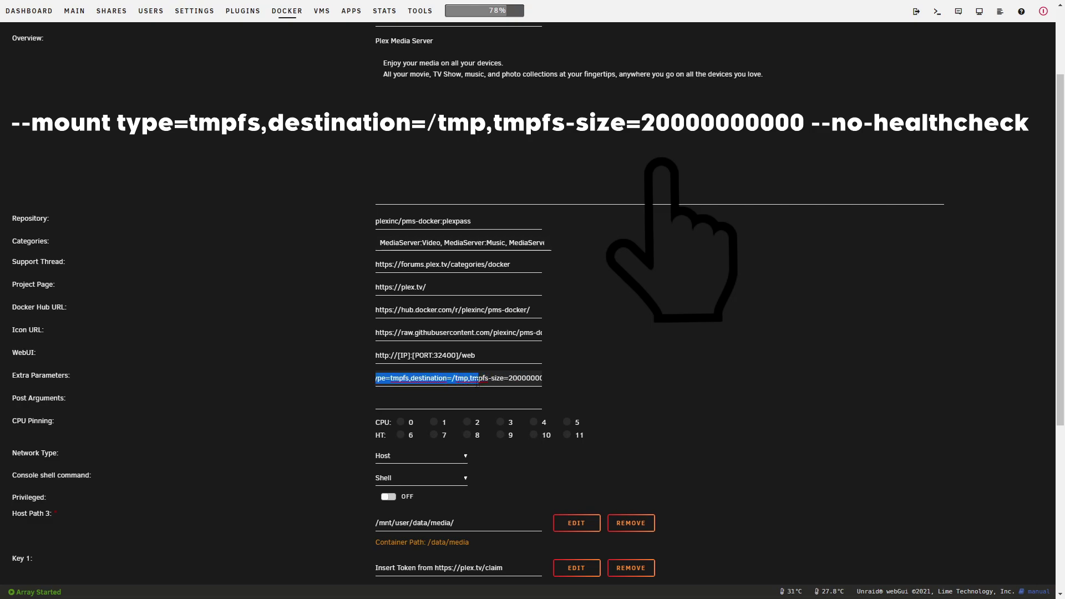
key("shift+Right")
key("shift+Right")
key("shift+Right")
key("shift+Right")
key("shift+Right")
key("shift+Right")
key("shift+Right")
key("shift+Right")
key("shift+Right")
key("shift+Right")
key("shift+Right")
key("shift+Right")
key("shift+Right")
key("shift+Right")
key("shift+Right")
key("shift+Right")
key("shift+Right")
key("shift+Right")
key("shift+Right")
key("shift+Right")
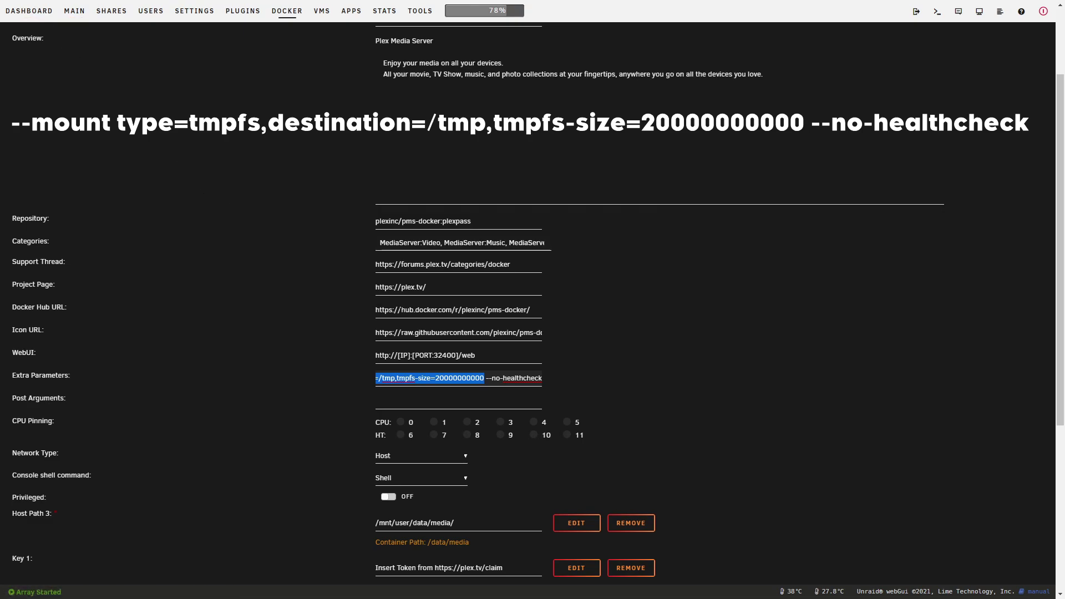
- Inspect the --no-healthcheck option and the tmpfs /tmp mount in the extra parameters
left_click(448, 379)
left_click_drag(383, 378, 493, 378)
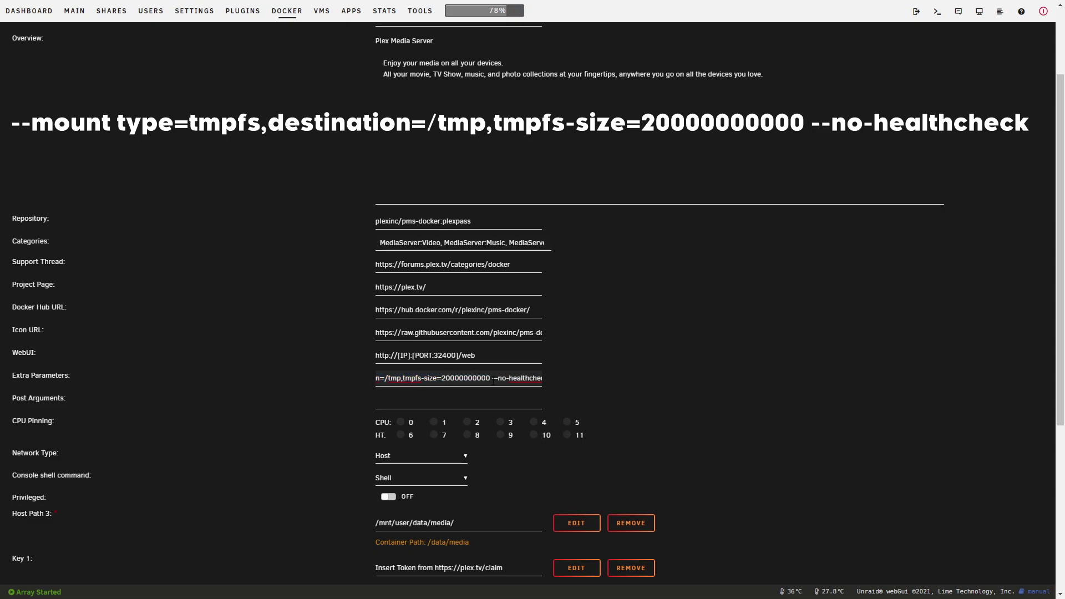
left_click_drag(492, 378, 550, 378)
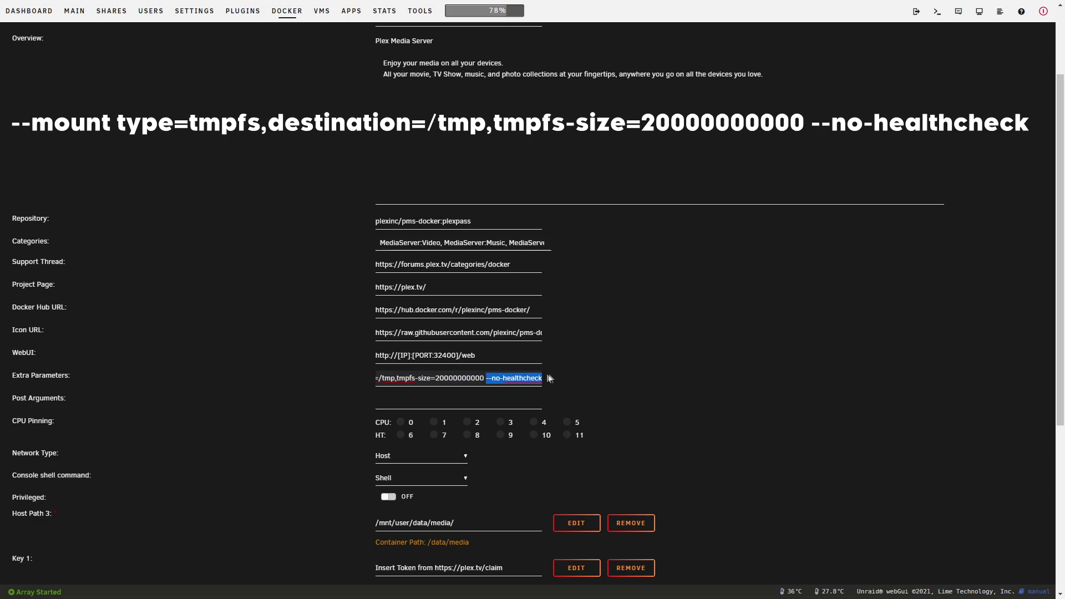
left_click(507, 378)
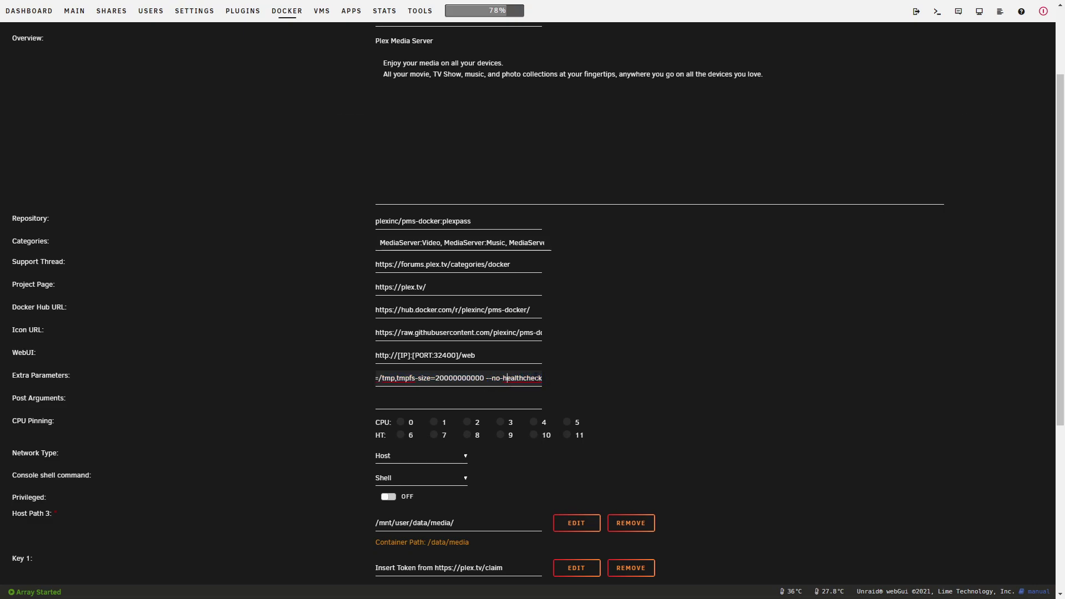
mouse_move(543, 378)
left_mouse_down()
mouse_move(400, 379)
mouse_move(447, 377)
mouse_move(439, 378)
left_mouse_up()
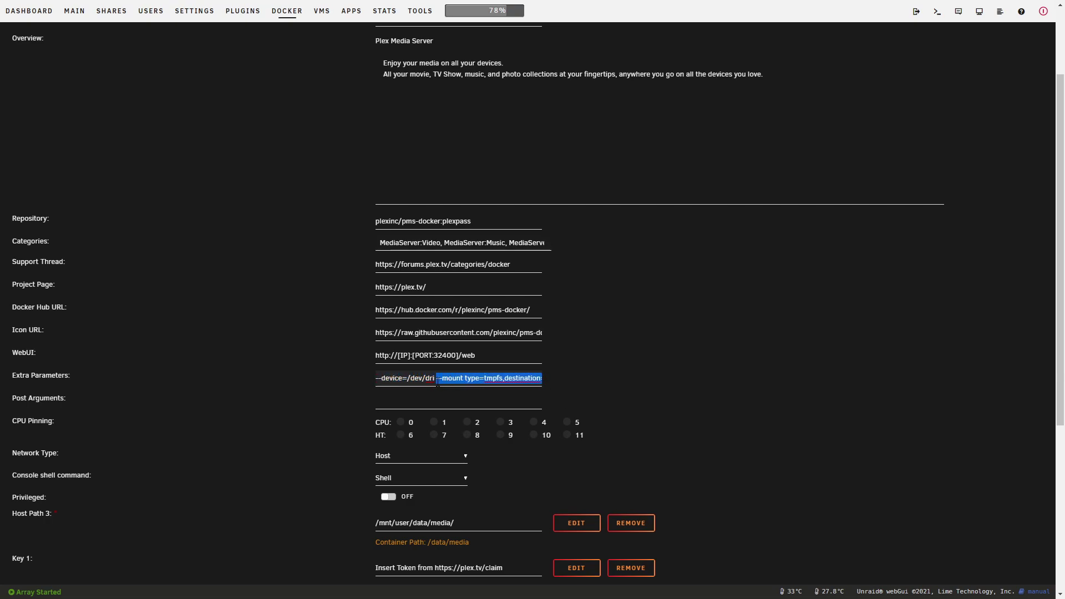
left_click(439, 377)
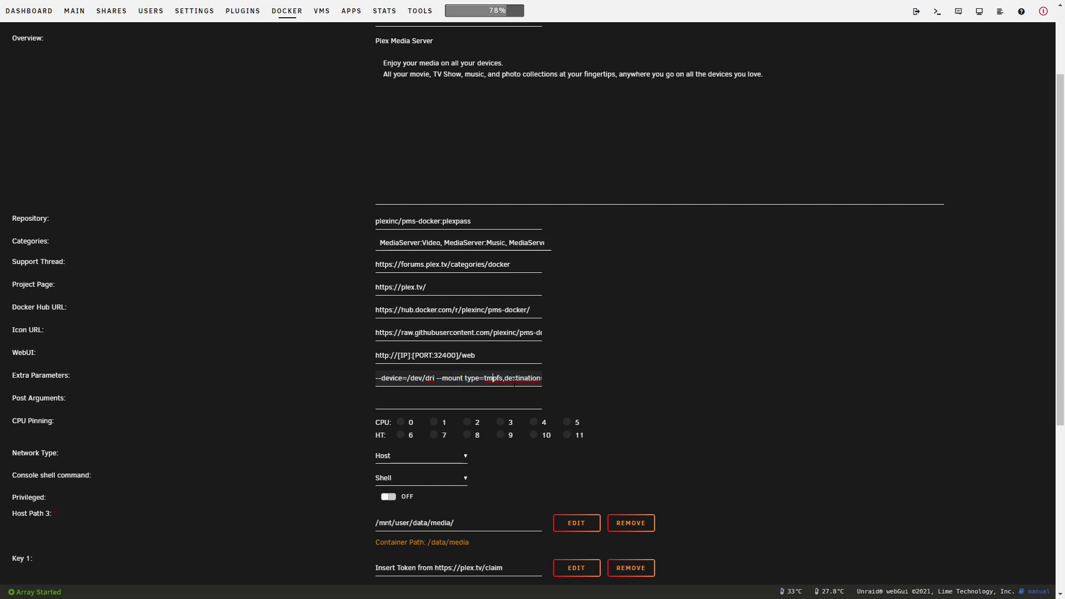
mouse_move(504, 379)
left_mouse_down()
mouse_move(486, 379)
mouse_move(500, 378)
left_mouse_up()
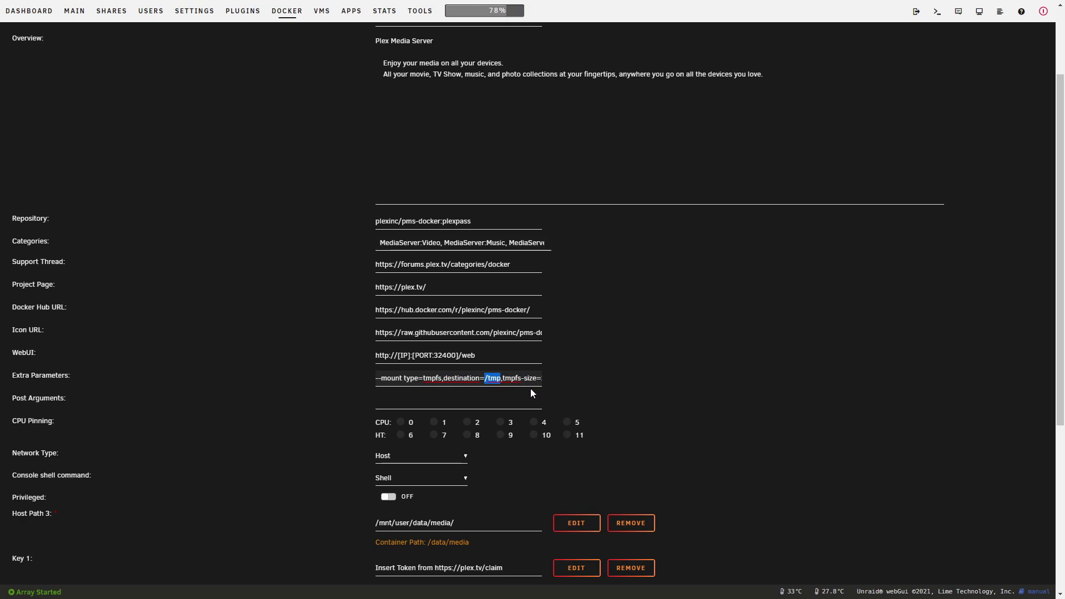
left_click(523, 417)
scroll(404, 313, "down", 4)
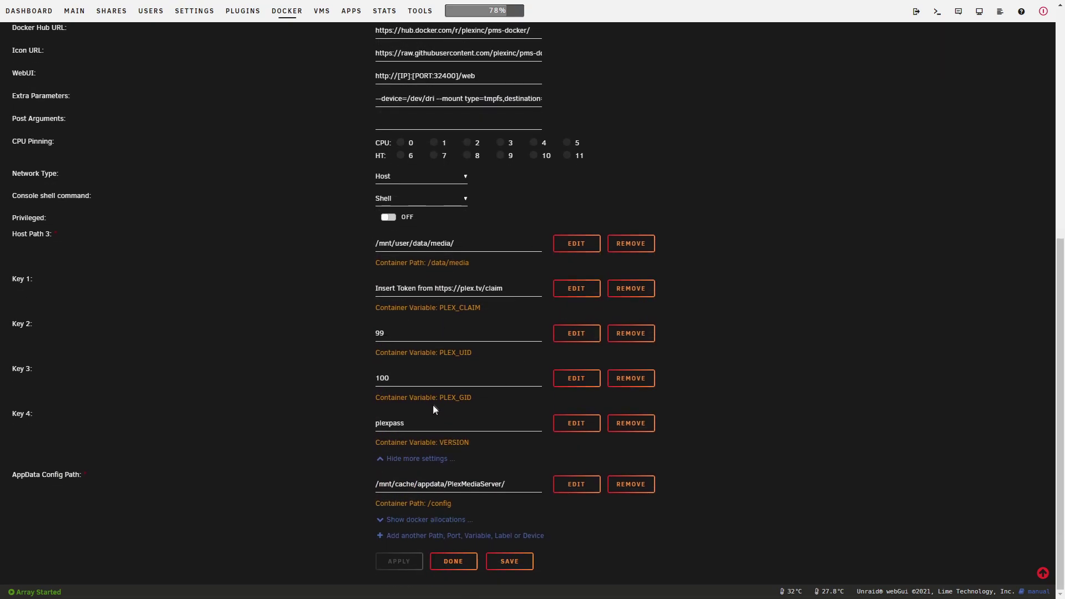
scroll(466, 374, "up", 5)
scroll(429, 345, "down", 3)
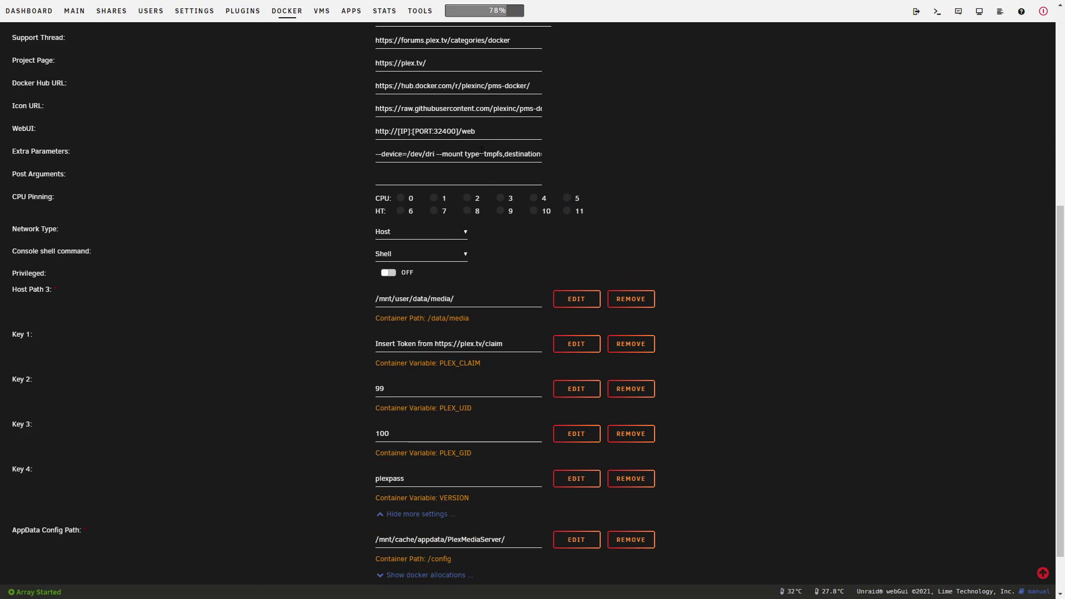
scroll(325, 246, "up", 10)
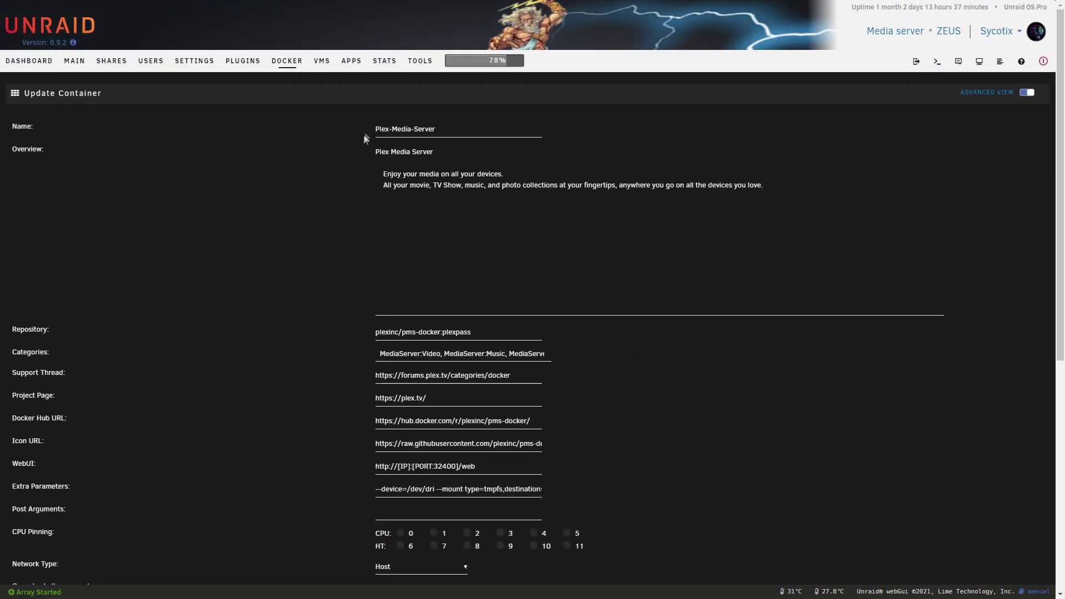
scroll(329, 207, "down", 10)
scroll(314, 238, "down", 3)
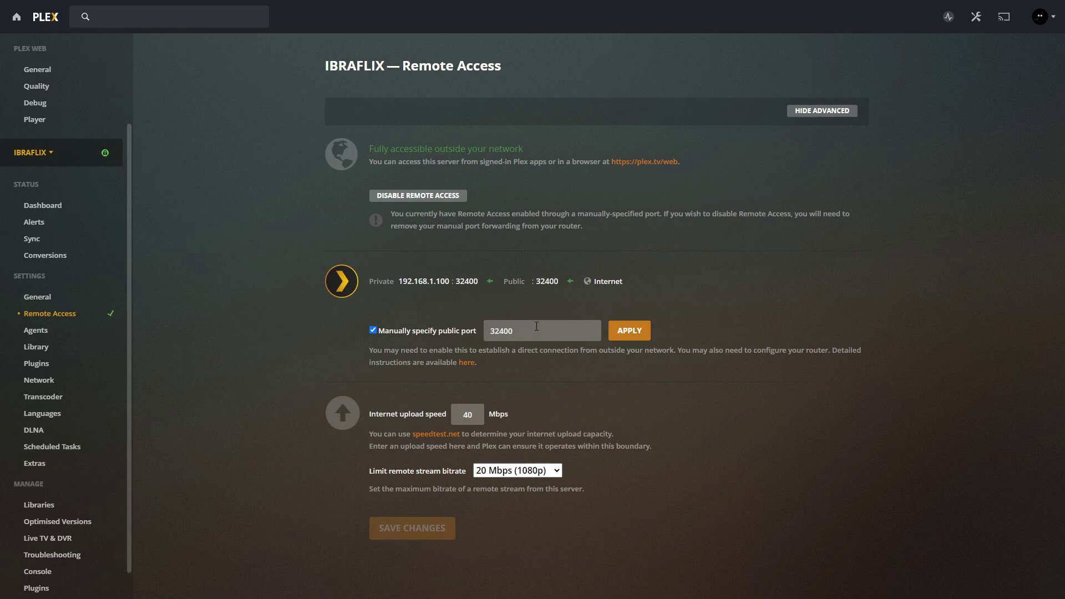
- Check the manual public port 32400, the upload speed note and the fully accessible status
double_click(497, 332)
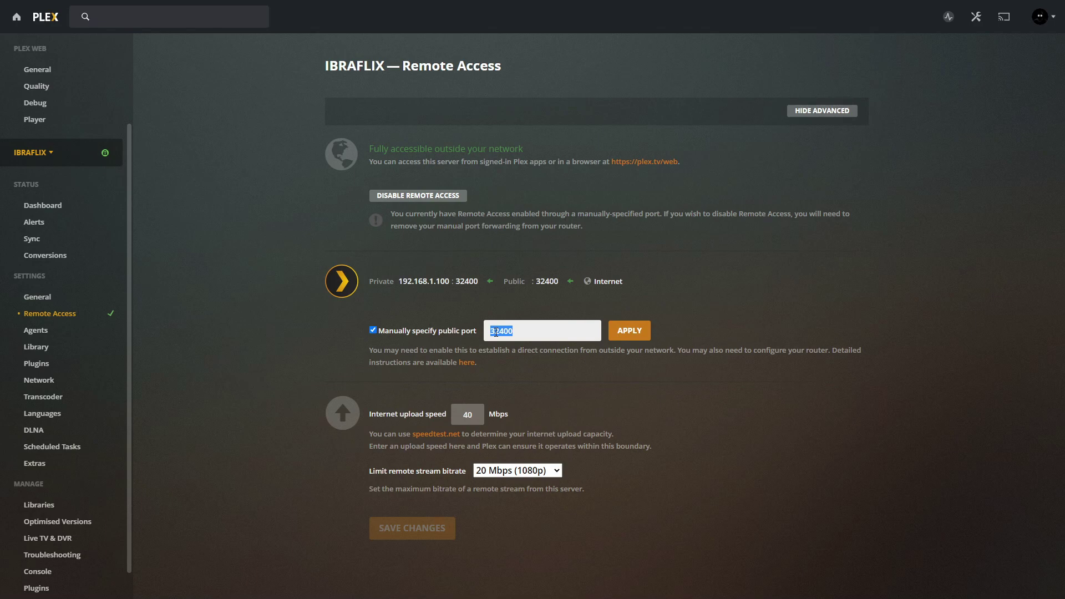
left_click(599, 307)
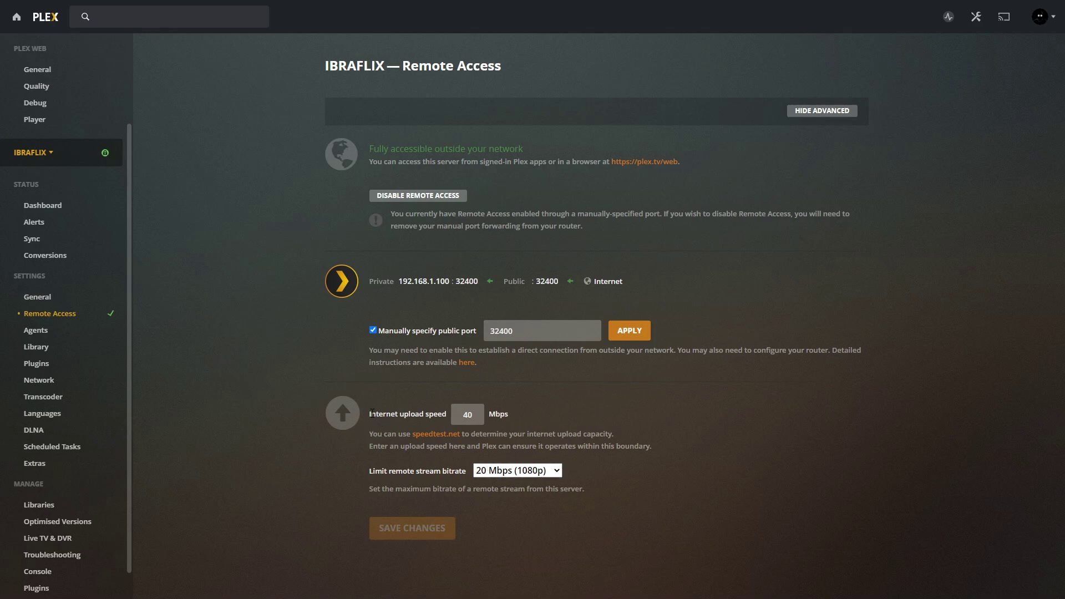
left_click_drag(369, 446, 663, 449)
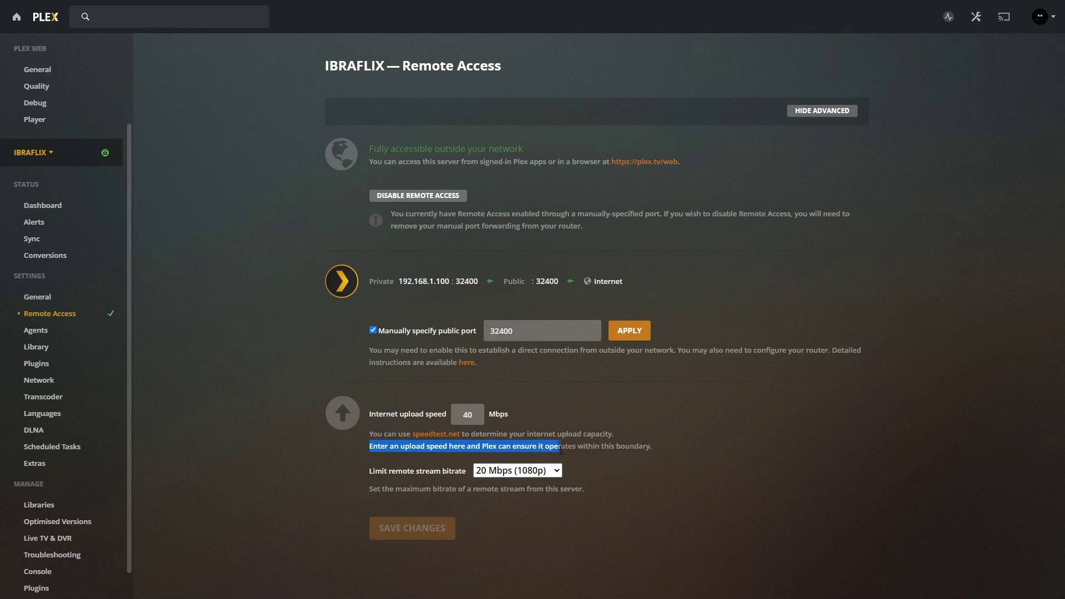
left_click(658, 450)
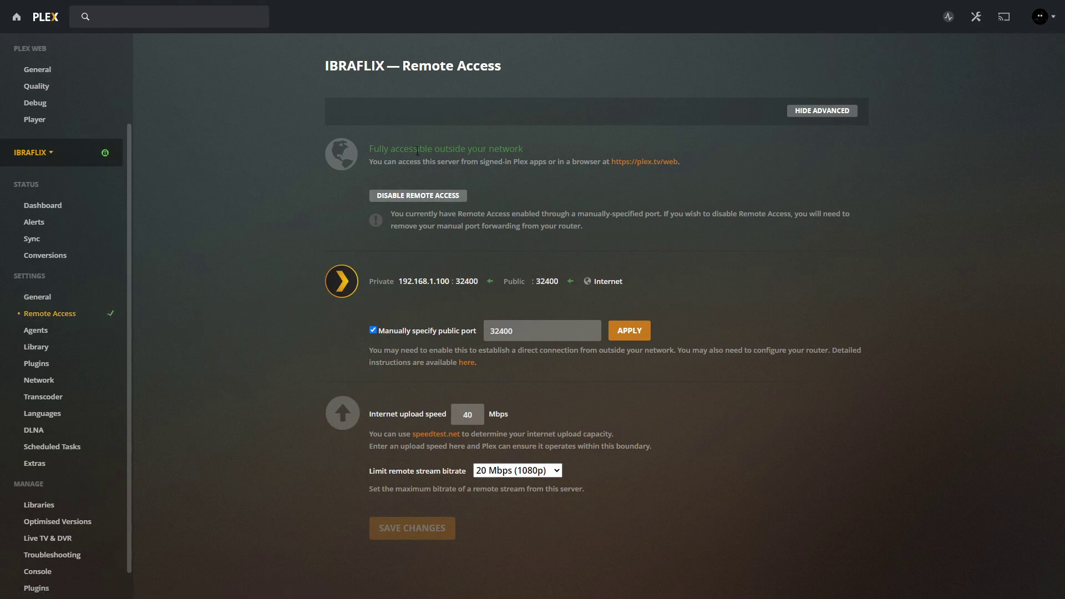
left_click_drag(409, 151, 497, 160)
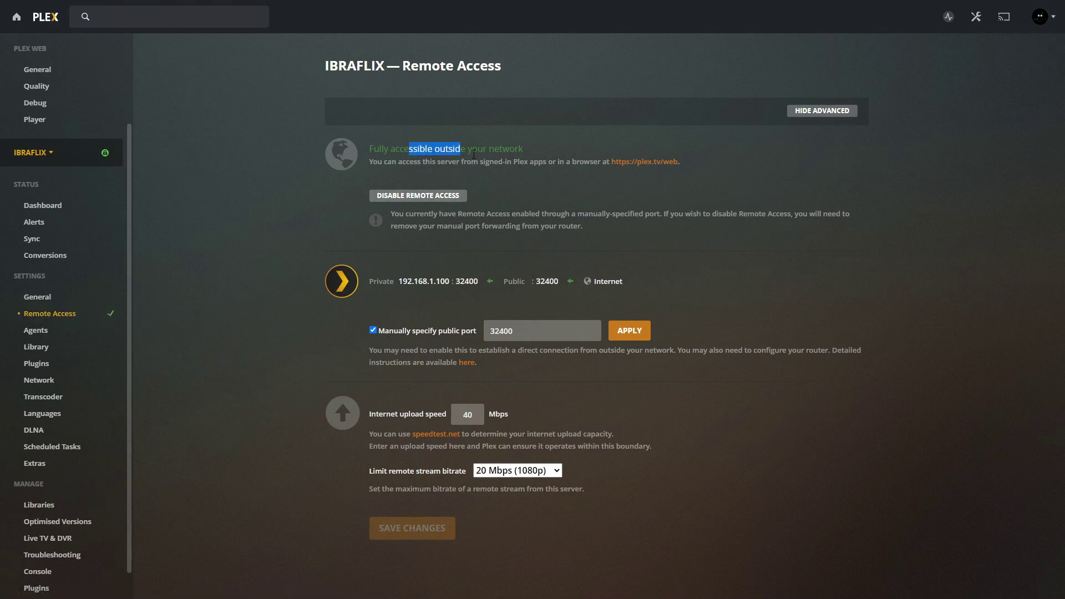
left_click(530, 148)
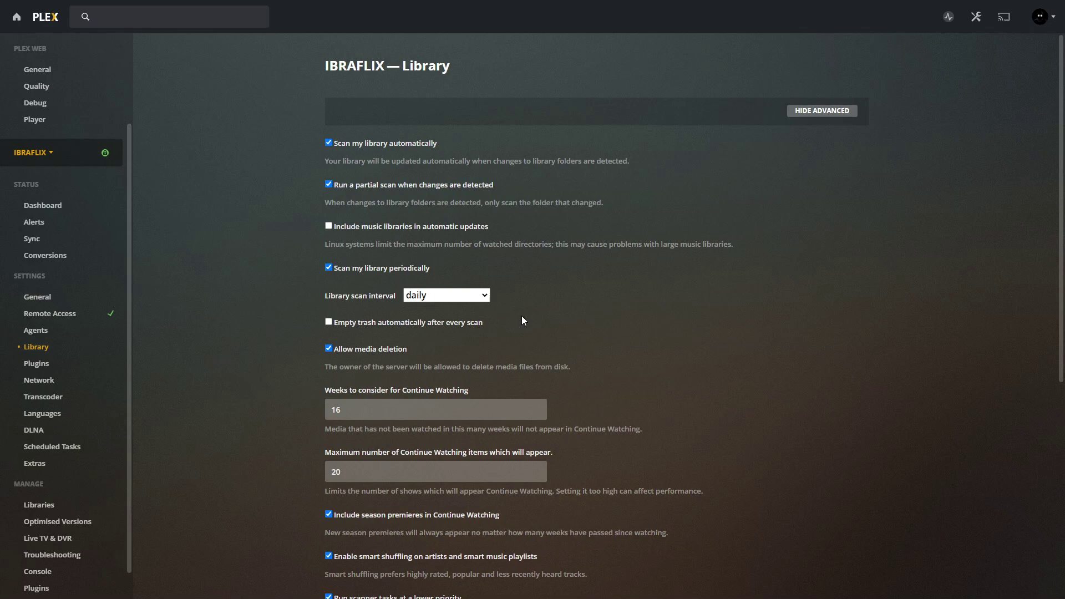
scroll(522, 316, "down", 5)
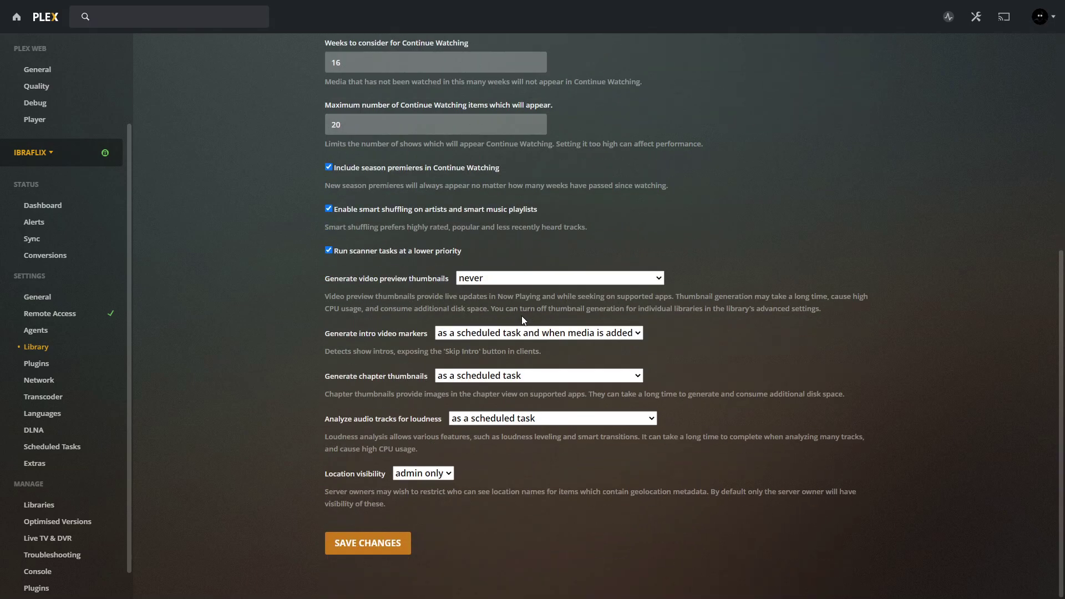
scroll(522, 319, "up", 5)
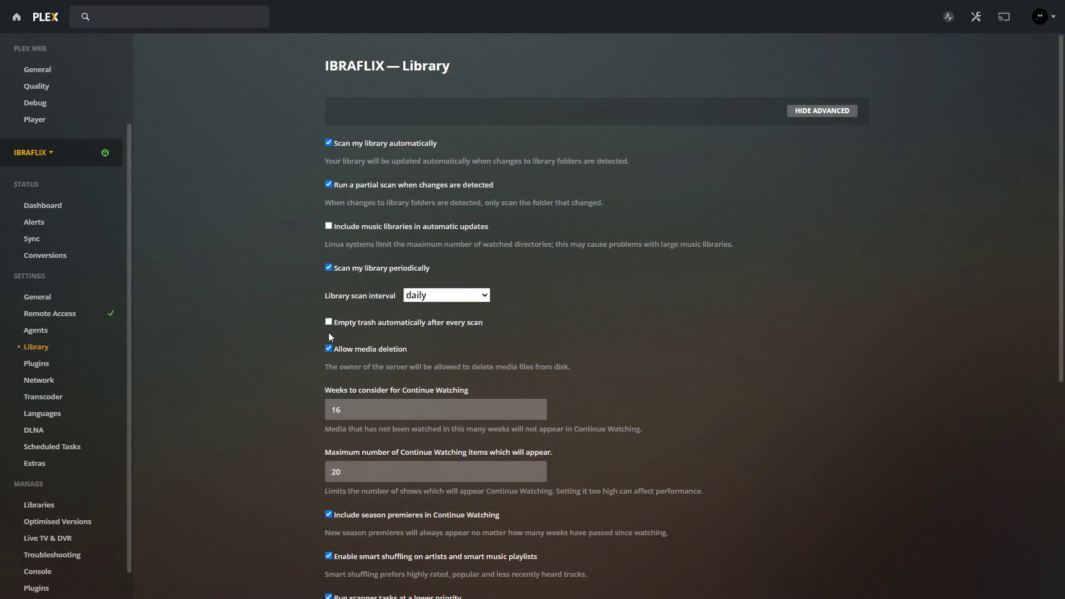
scroll(330, 323, "down", 5)
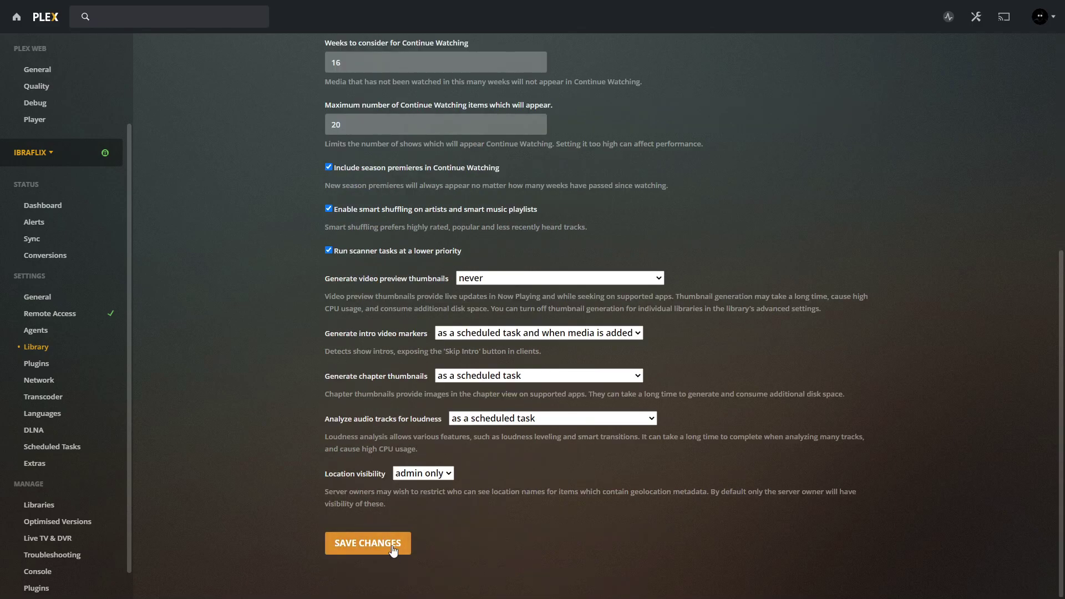
- Save the library settings and enable emptying trash after every scan
left_click(394, 547)
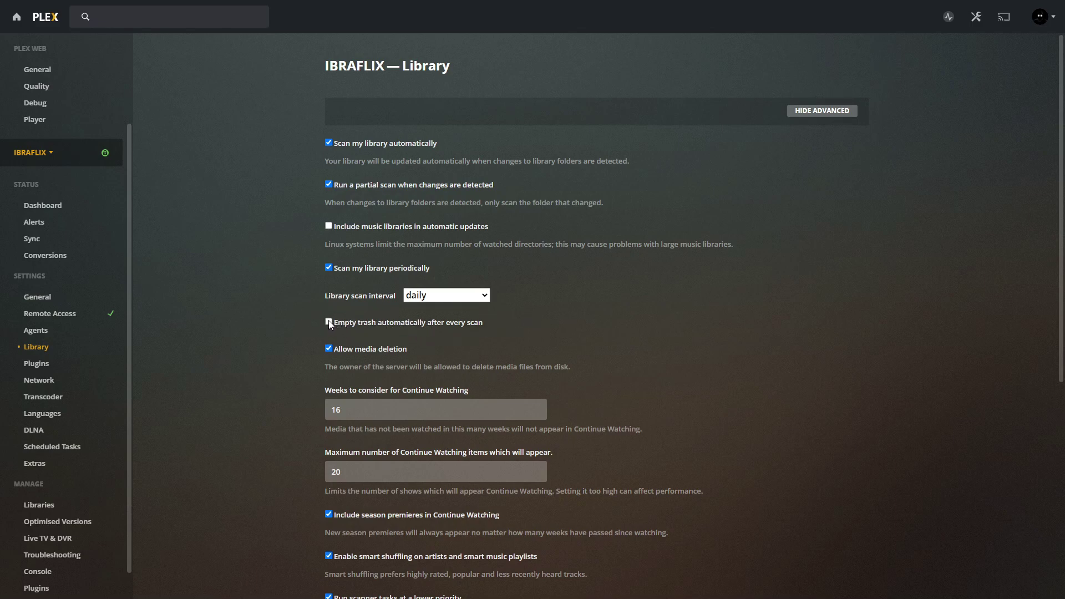
scroll(328, 323, "down", 1)
left_click(328, 212)
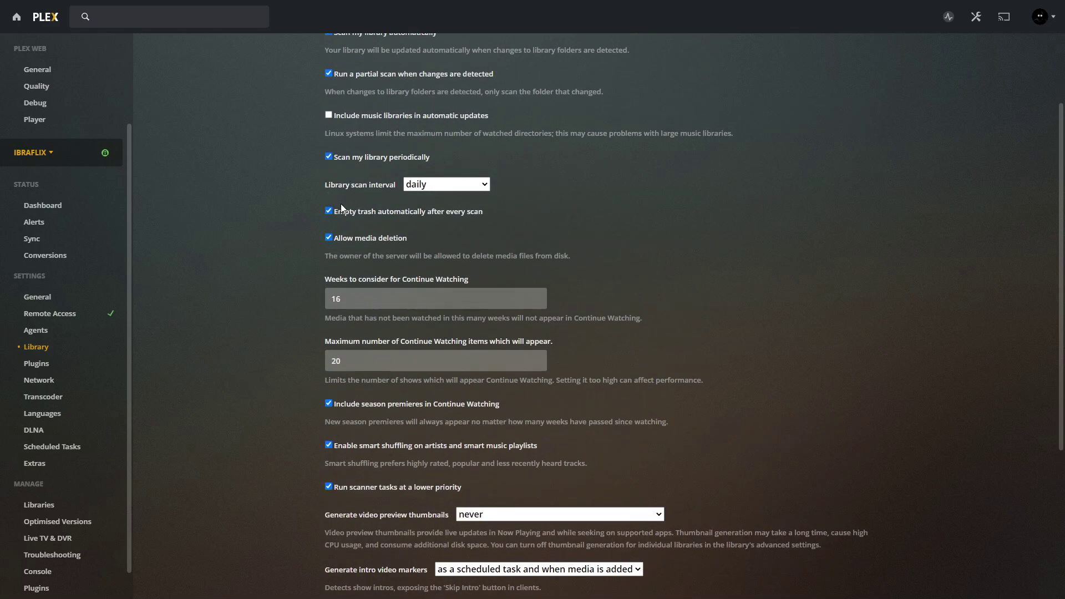
scroll(368, 327, "down", 3)
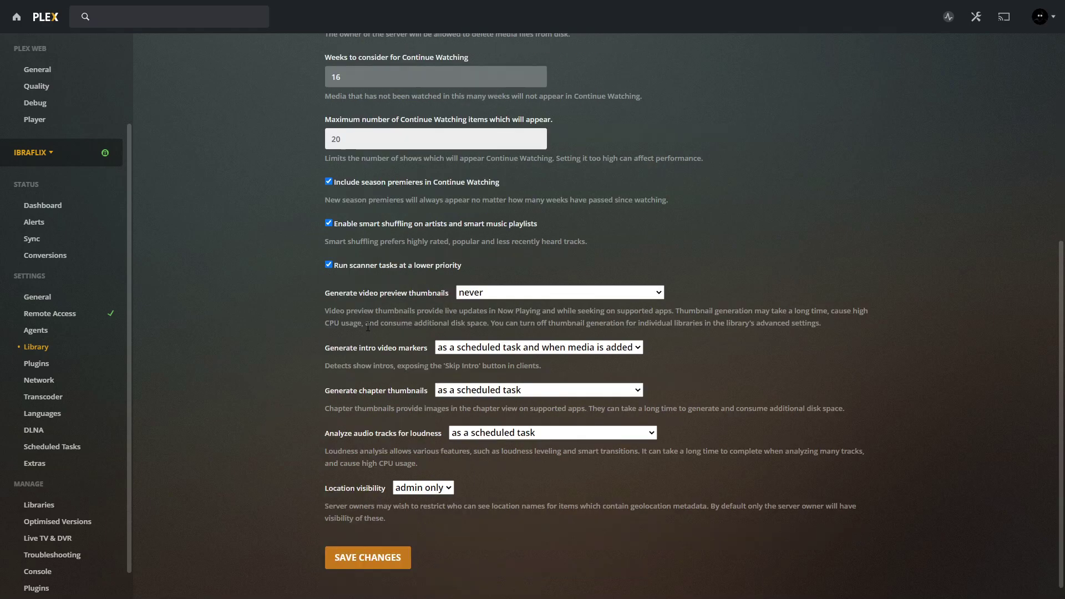
left_click(498, 293)
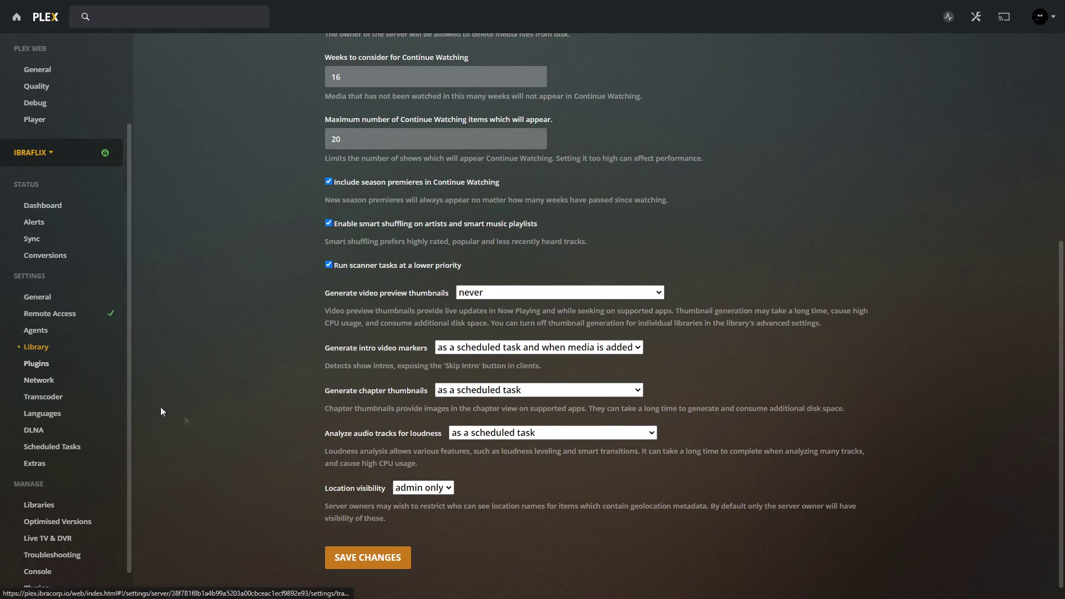
scroll(248, 411, "up", 5)
- Toggle the advanced library options off and back on
left_click(813, 111)
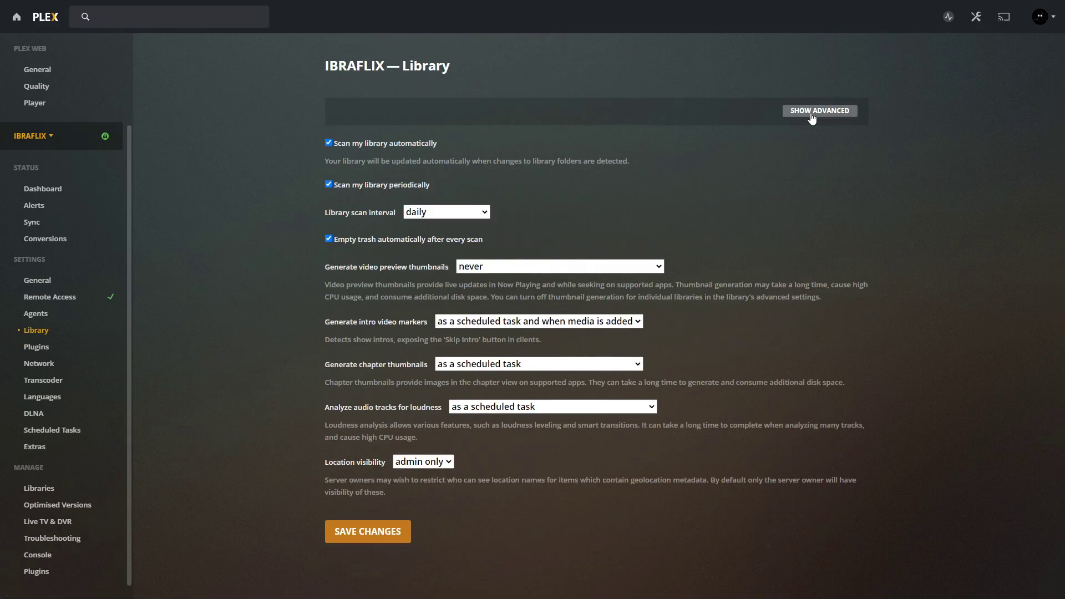
left_click(812, 114)
left_click(810, 114)
left_click(808, 118)
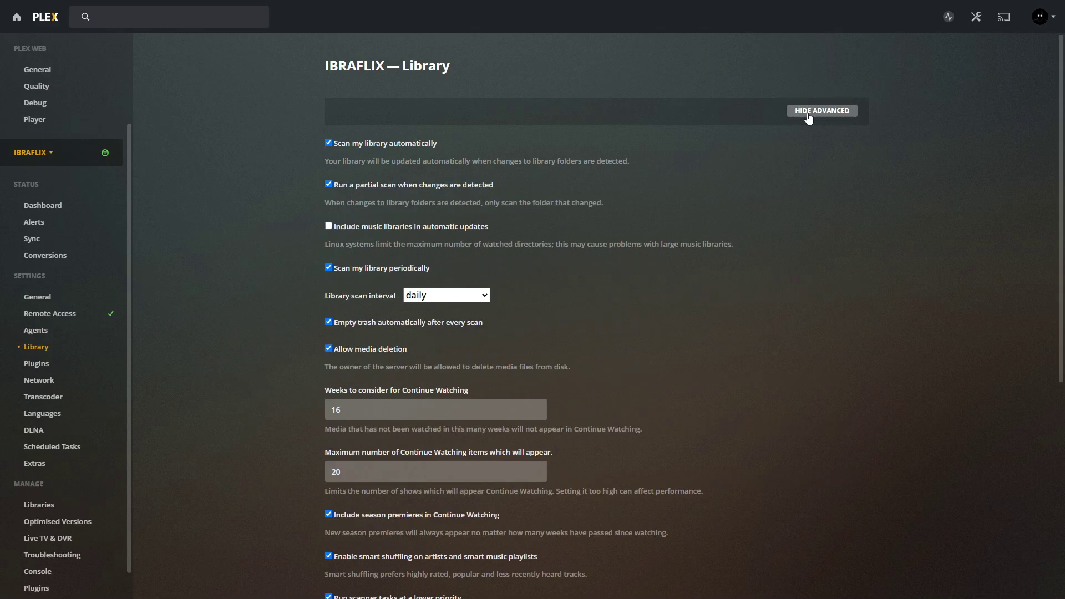
left_click(810, 118)
left_click(809, 118)
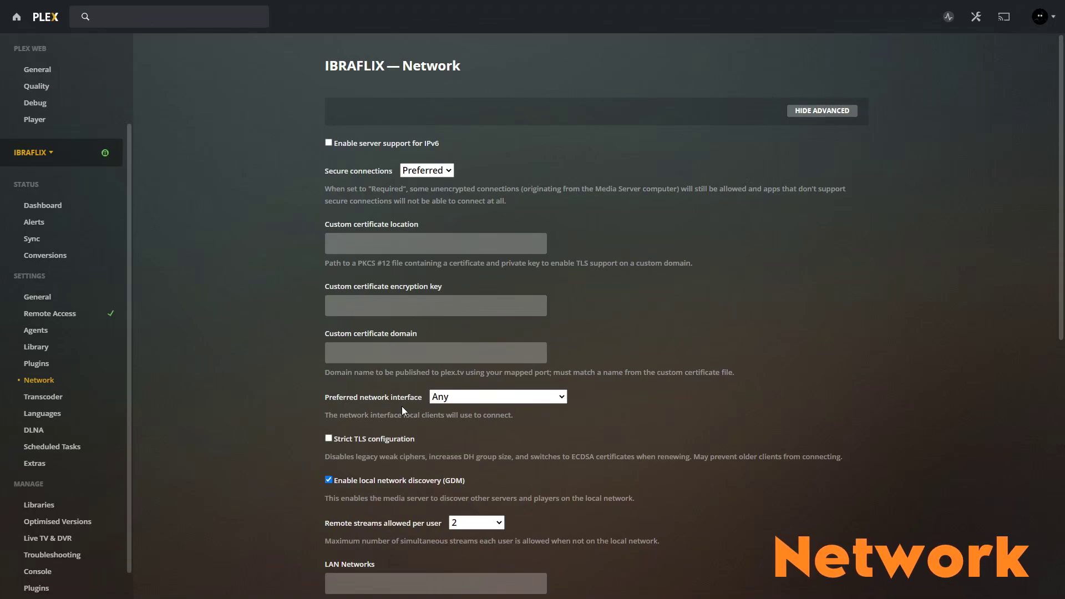
scroll(402, 406, "down", 3)
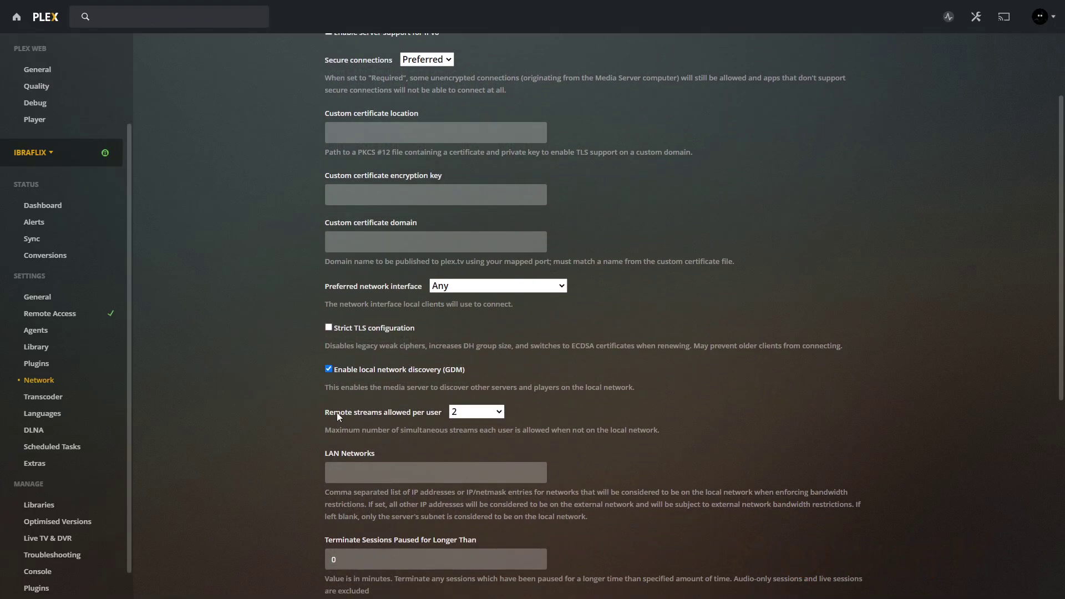
- Highlight 'Remote streams allowed per user' and the plex.ibracorp.io custom server access URL
left_click_drag(327, 410, 434, 413)
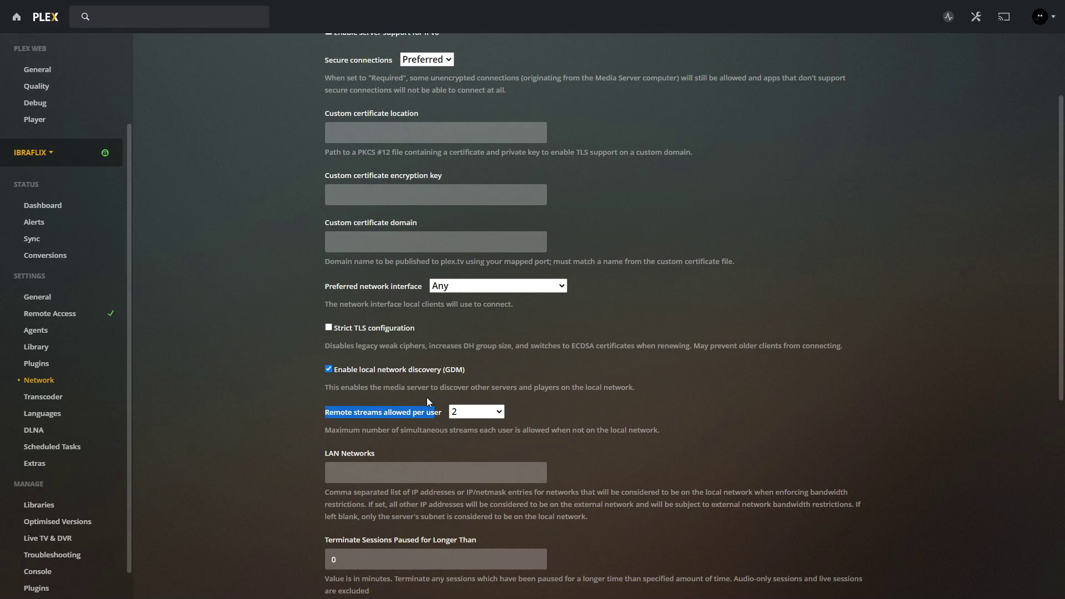
left_click(426, 396)
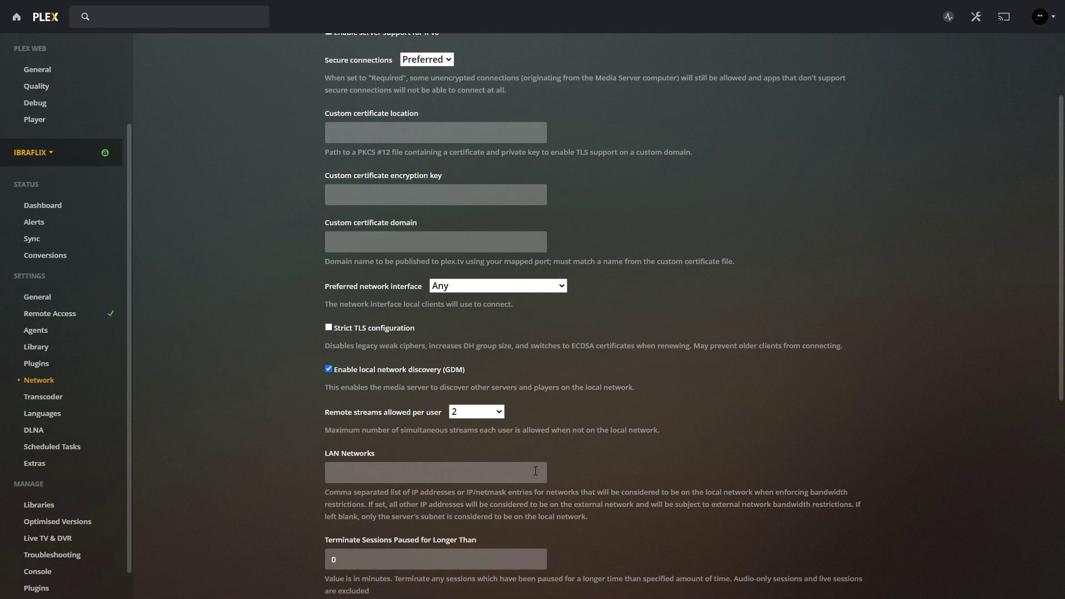
scroll(535, 473, "down", 5)
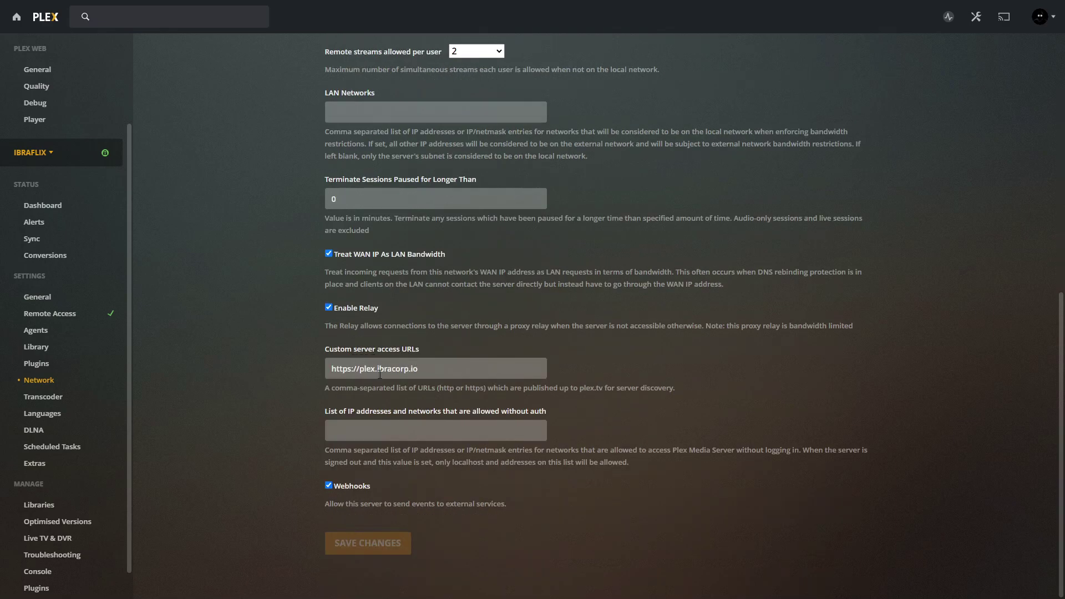
left_click_drag(418, 369, 323, 374)
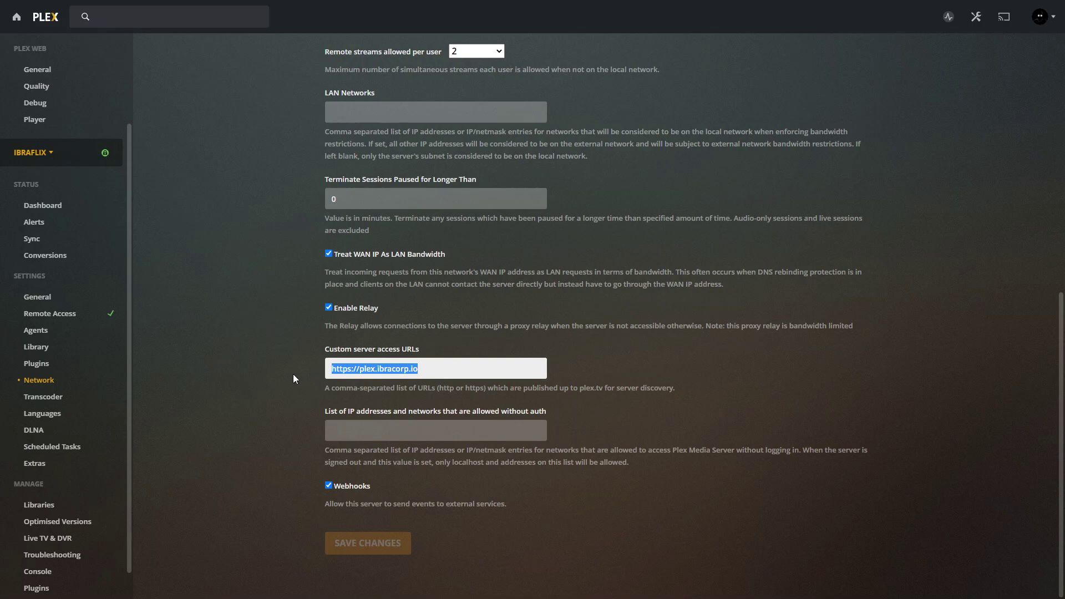
left_click_drag(419, 368, 350, 368)
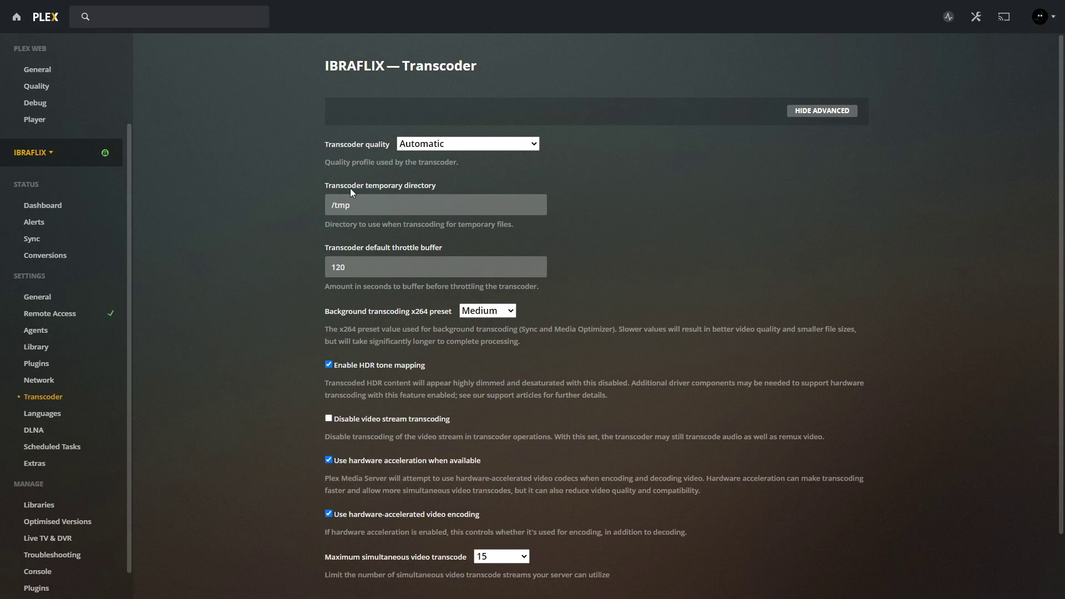
left_click_drag(363, 206, 330, 205)
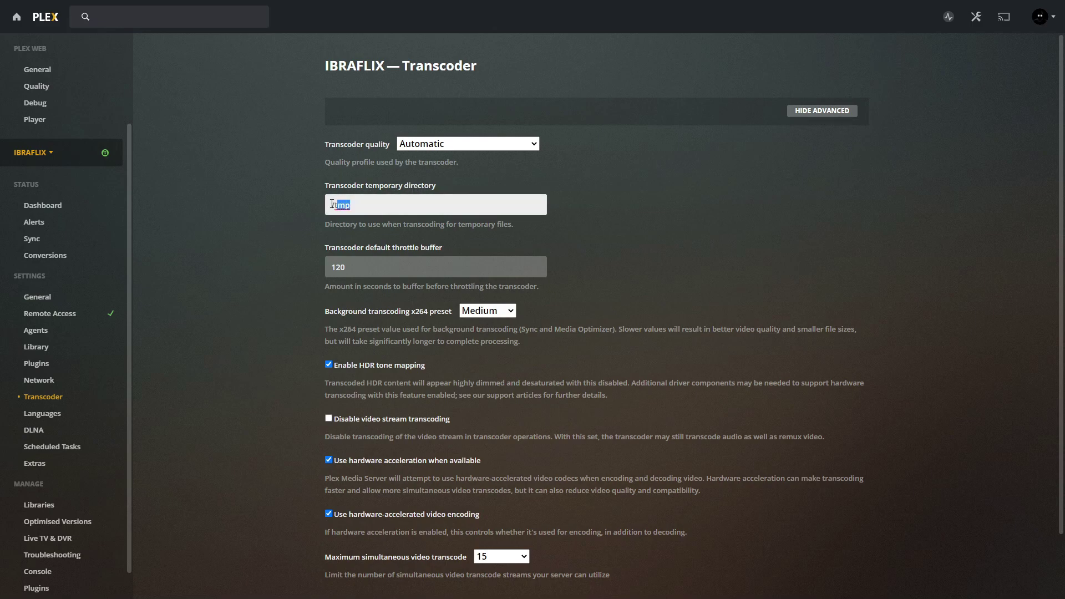
left_click(297, 216)
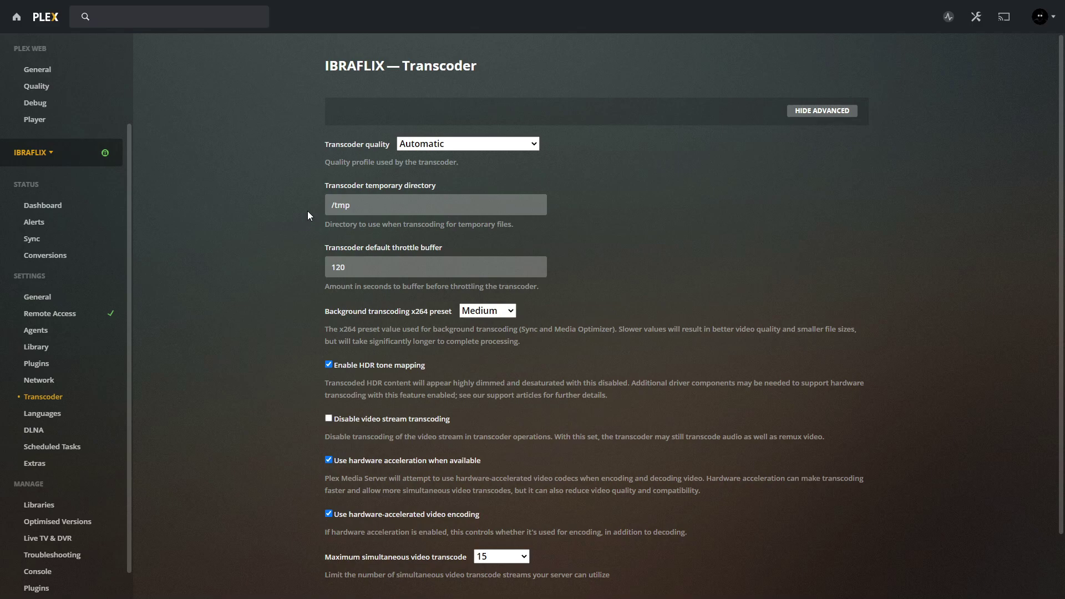
left_click_drag(358, 205, 333, 207)
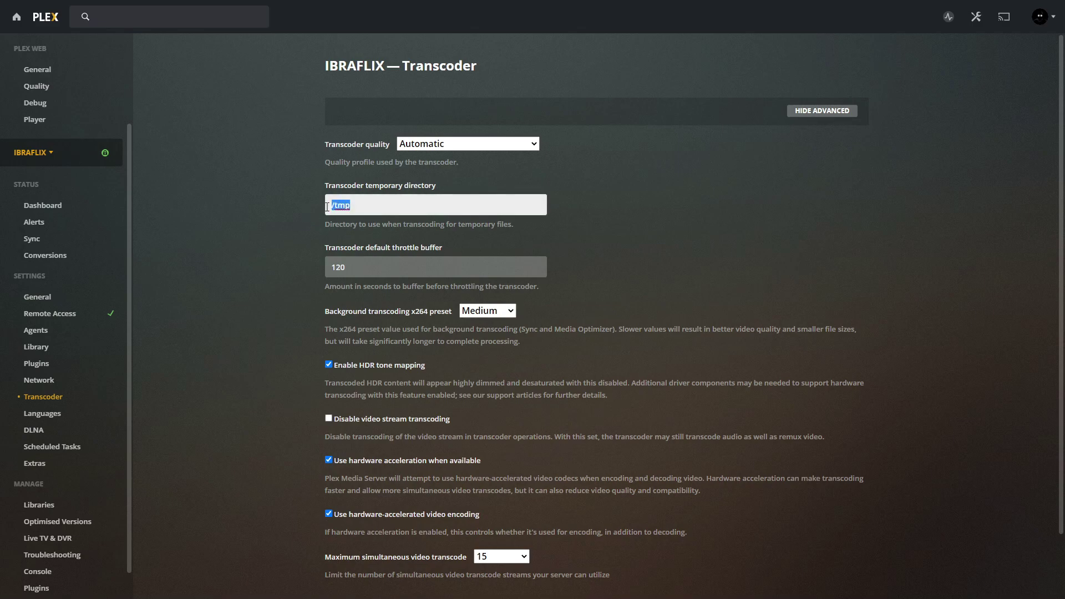
left_click(290, 234)
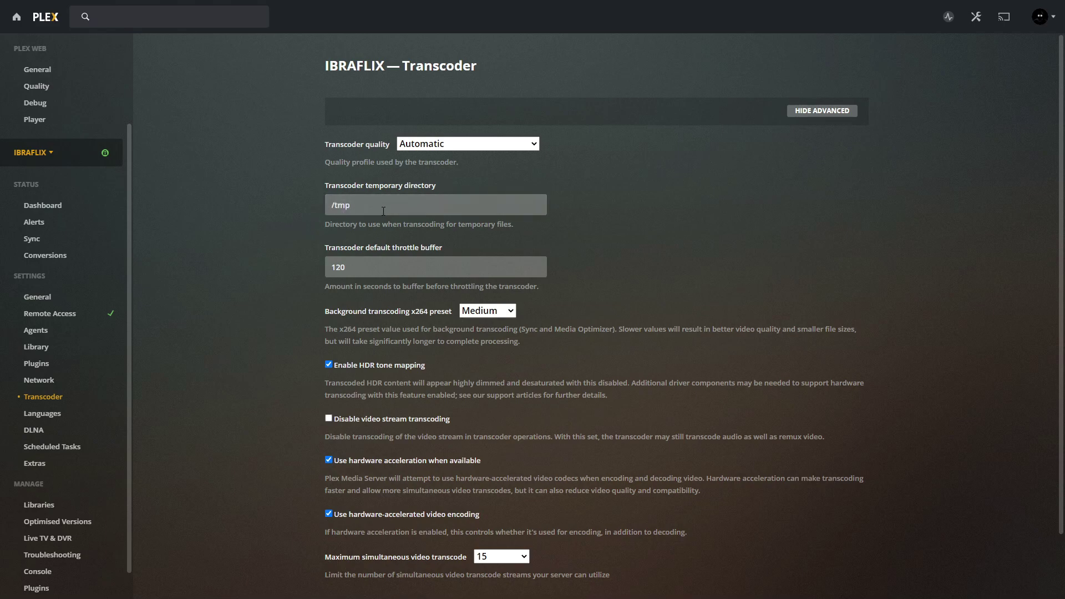
left_click_drag(458, 224, 512, 225)
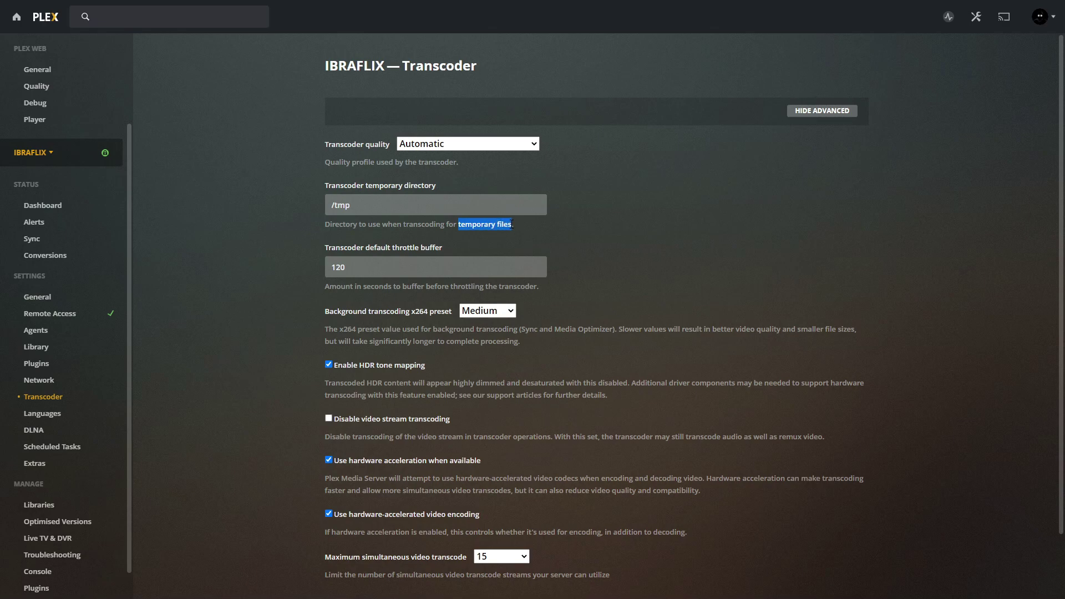
left_click(498, 222)
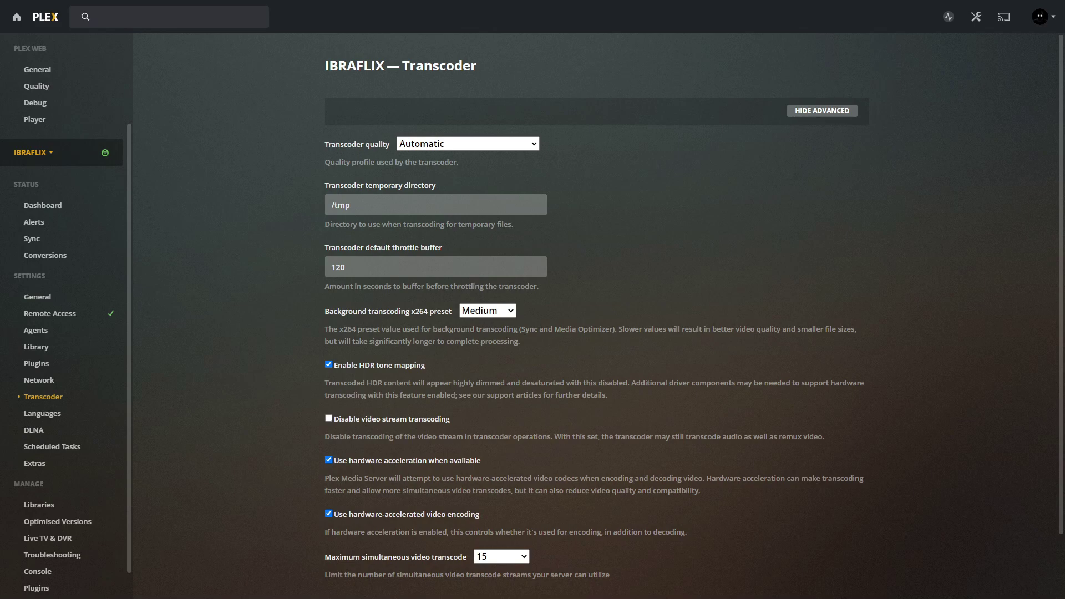
left_click(403, 204)
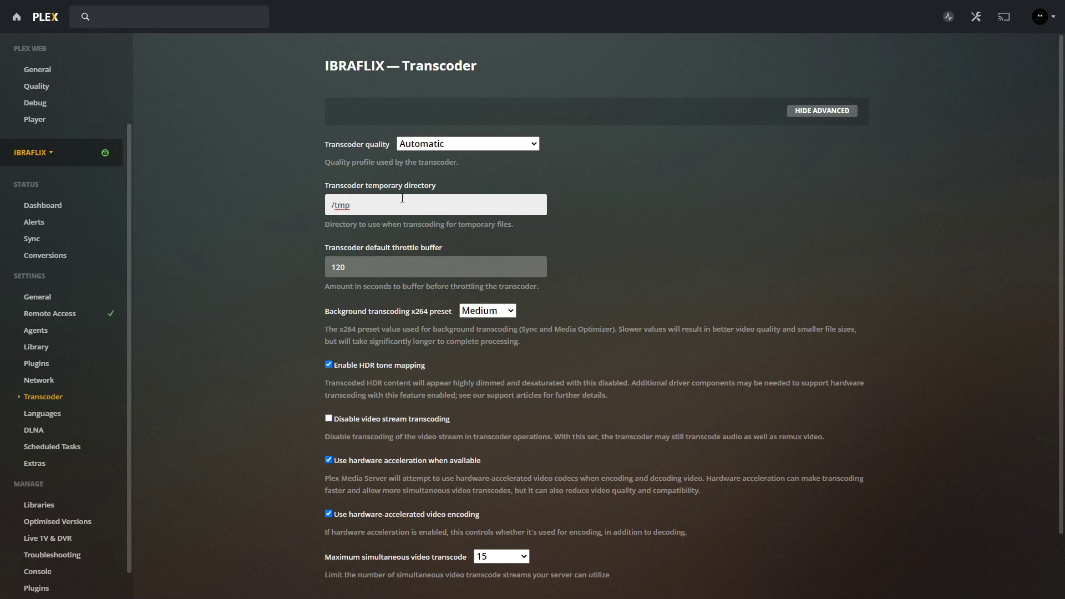
left_click(336, 250)
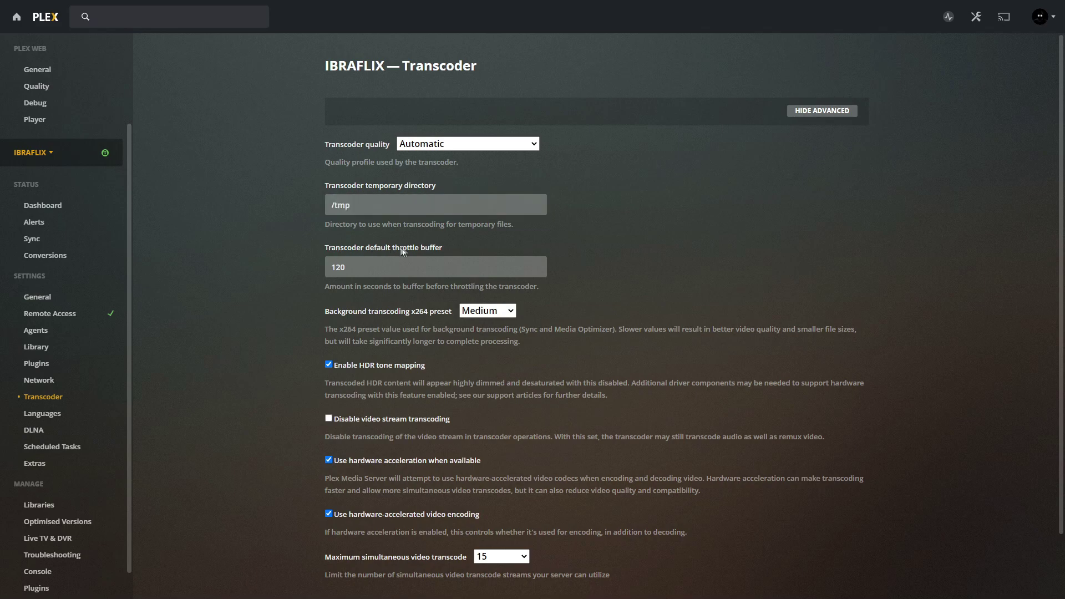
left_click(367, 269)
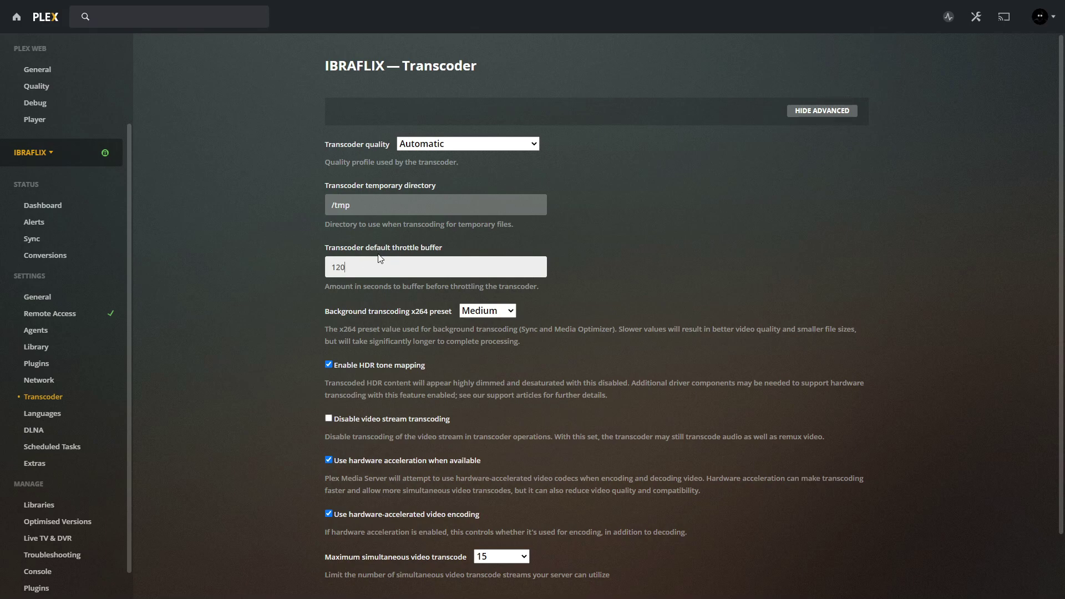
left_click(327, 288)
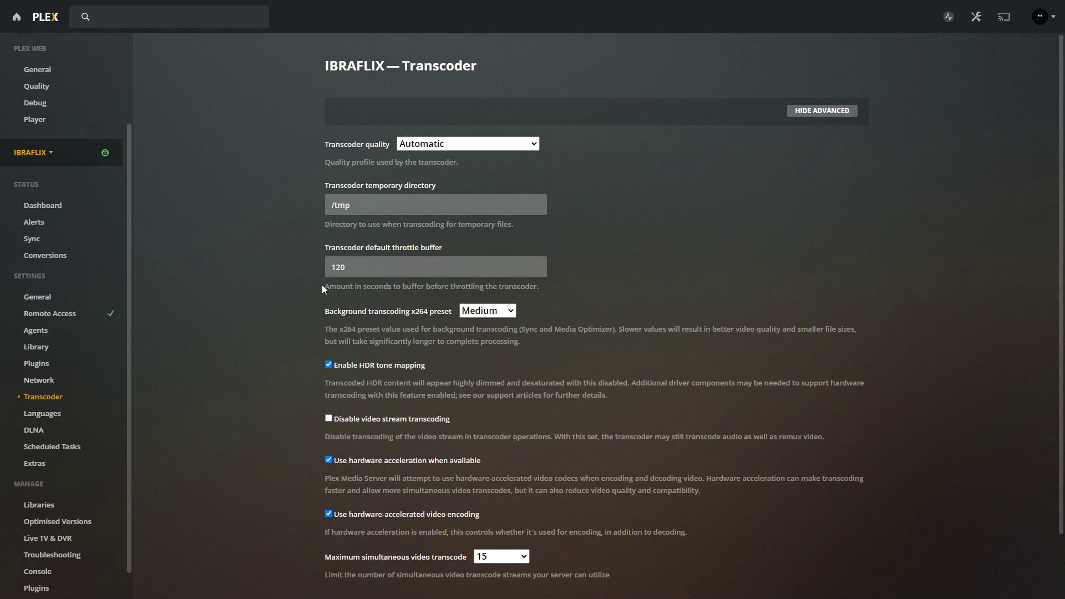
scroll(322, 284, "down", 1)
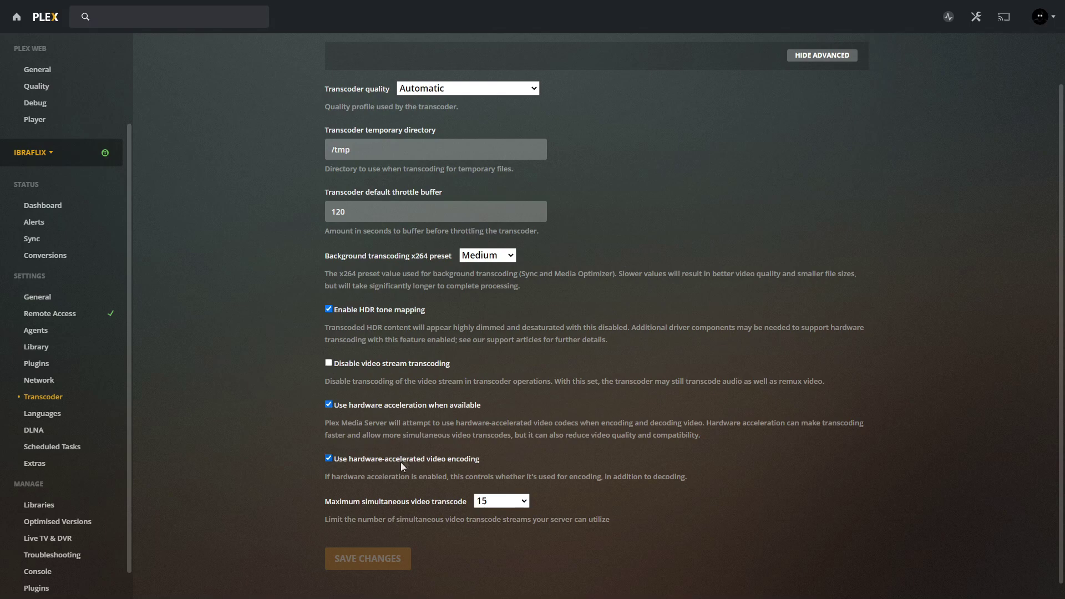
left_click_drag(363, 503, 468, 502)
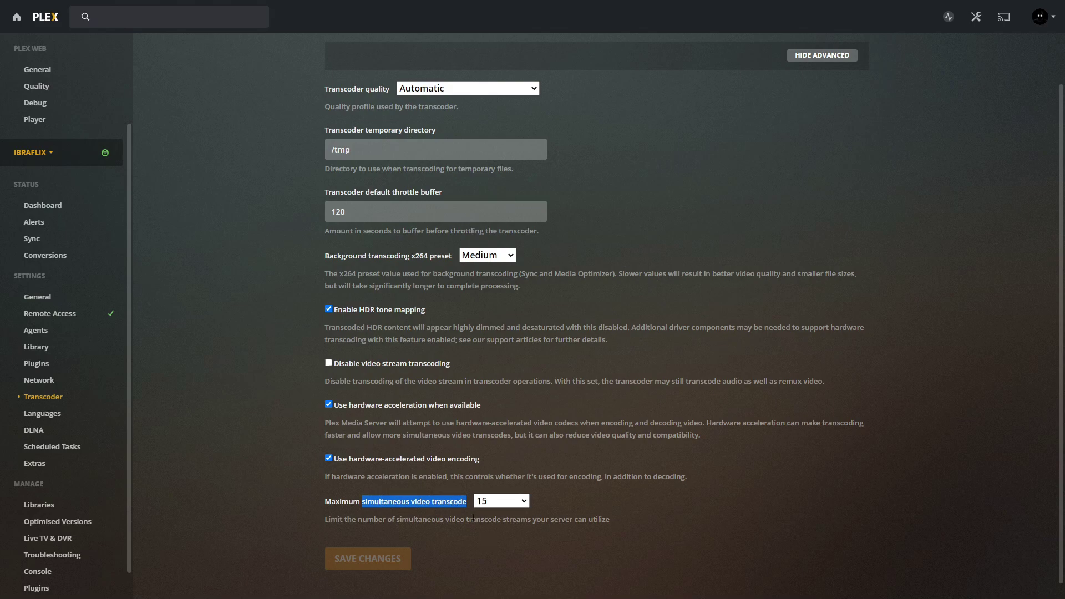
left_click_drag(466, 519, 502, 520)
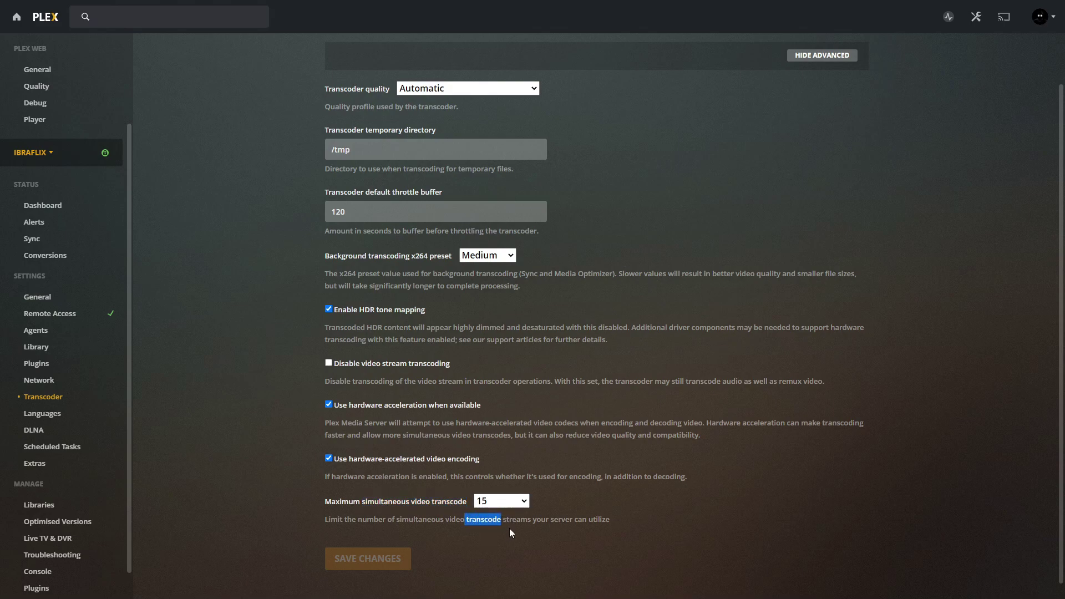
left_click(627, 512)
left_click(508, 503)
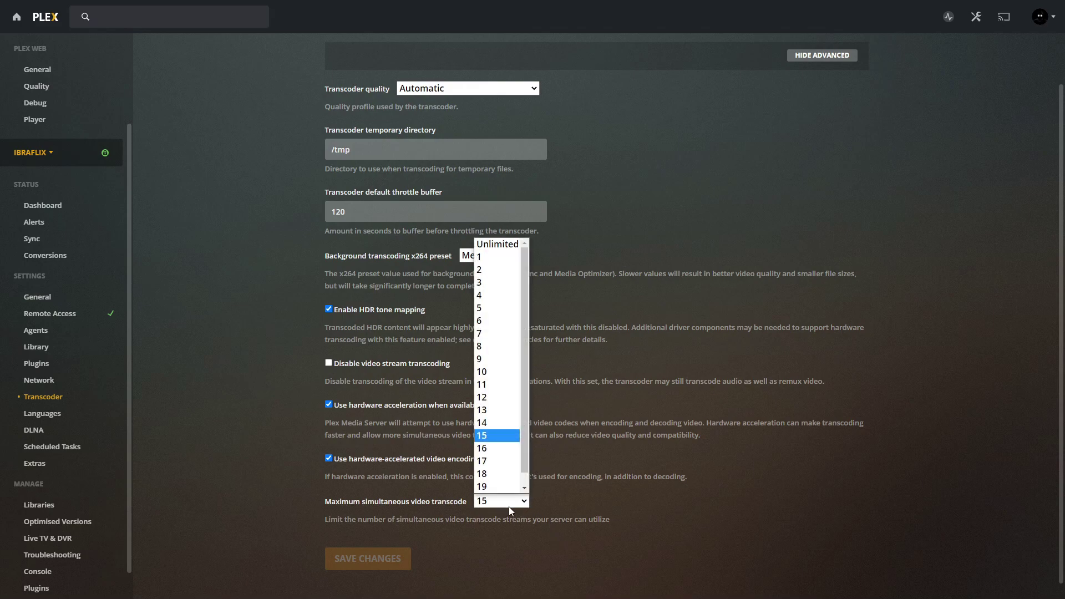
left_click(508, 503)
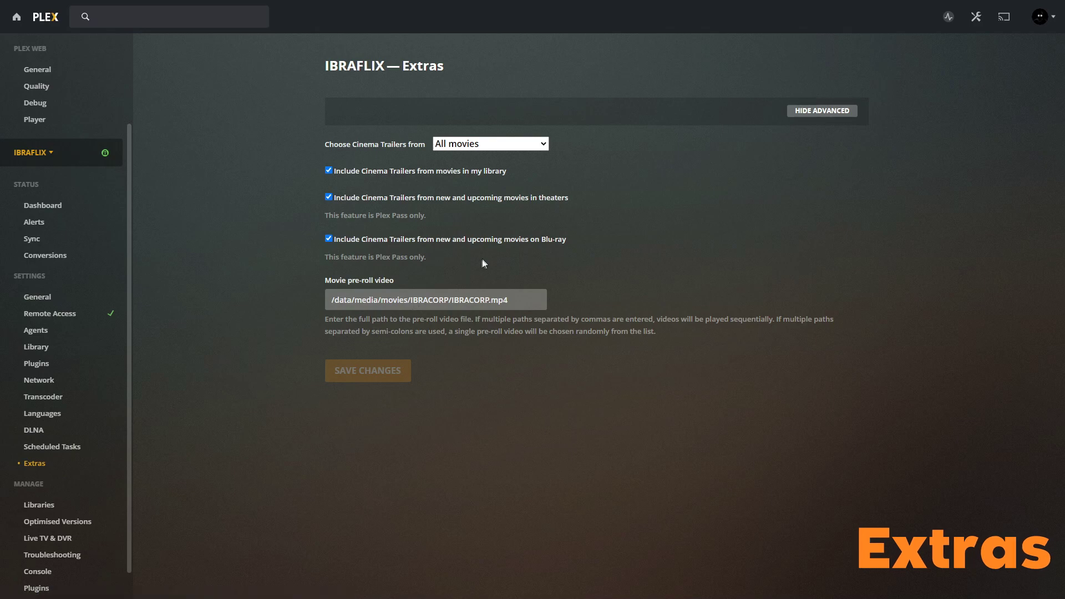
- Uncheck upcoming Blu-ray cinema trailers and inspect the pre-roll video path
left_click_drag(510, 298, 321, 288)
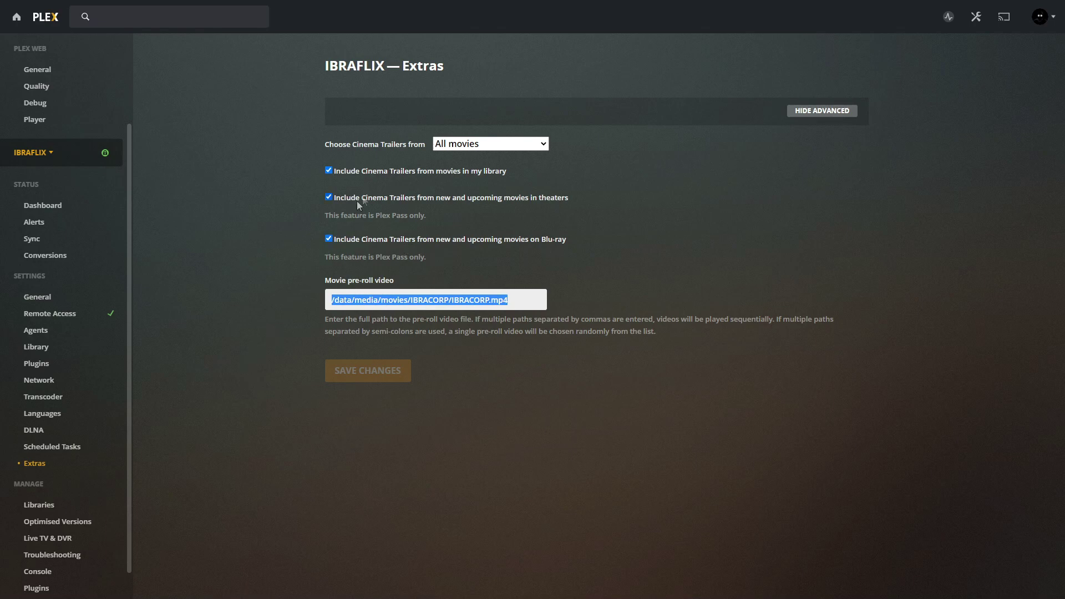
left_click(541, 242)
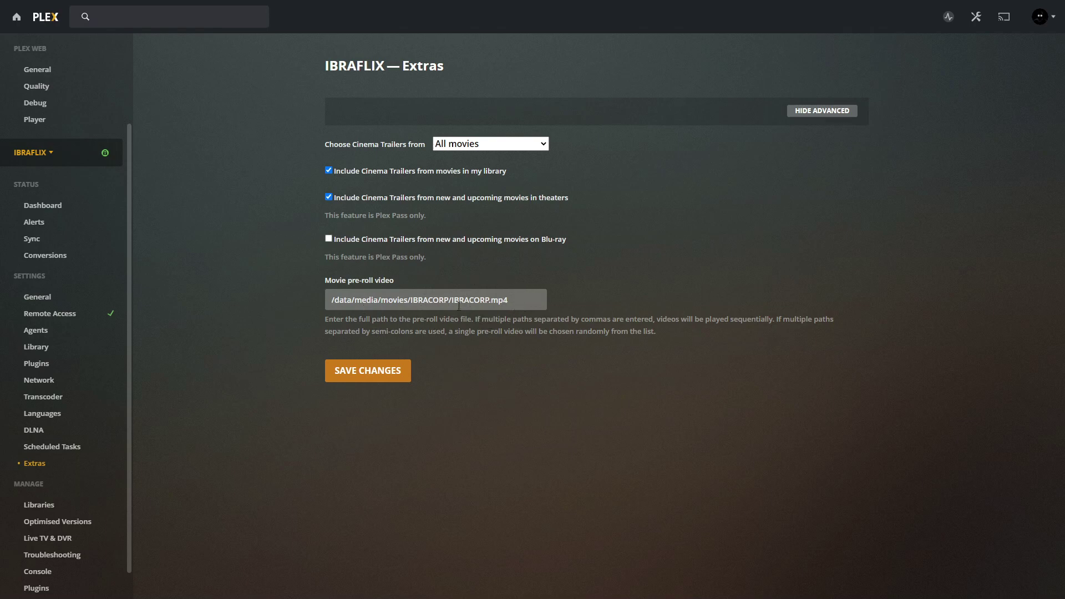
left_click(440, 300)
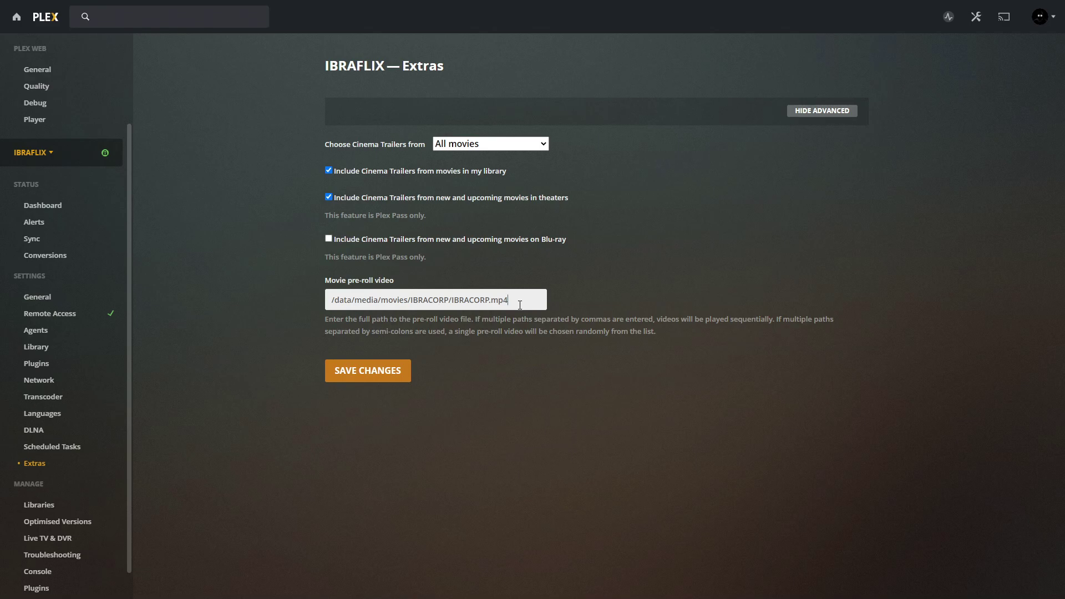
left_click_drag(510, 299, 333, 300)
left_click(275, 333)
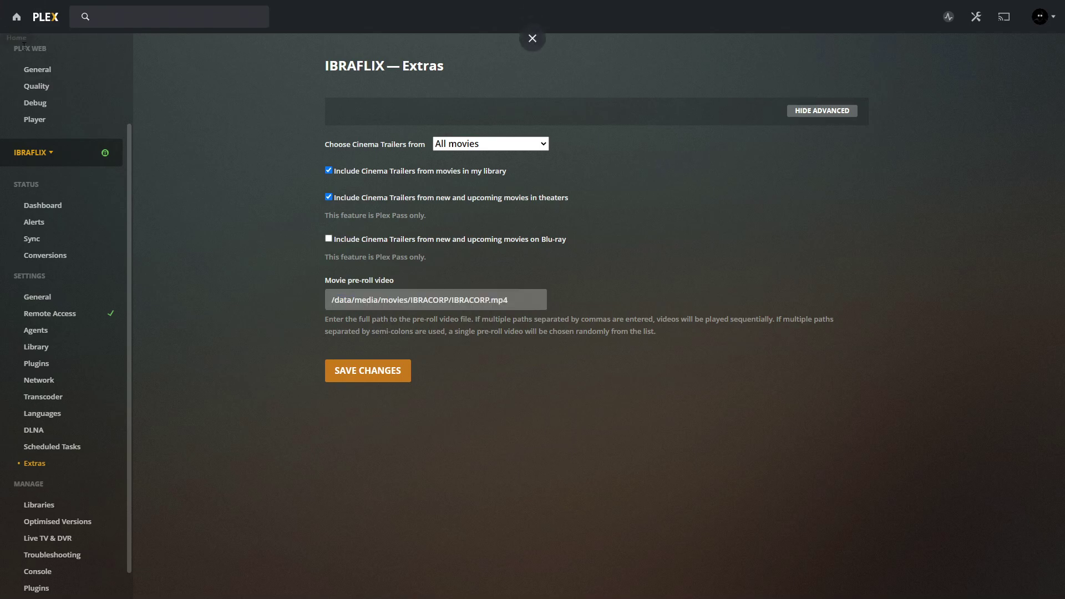
- Return to the Plex home screen
left_click(15, 16)
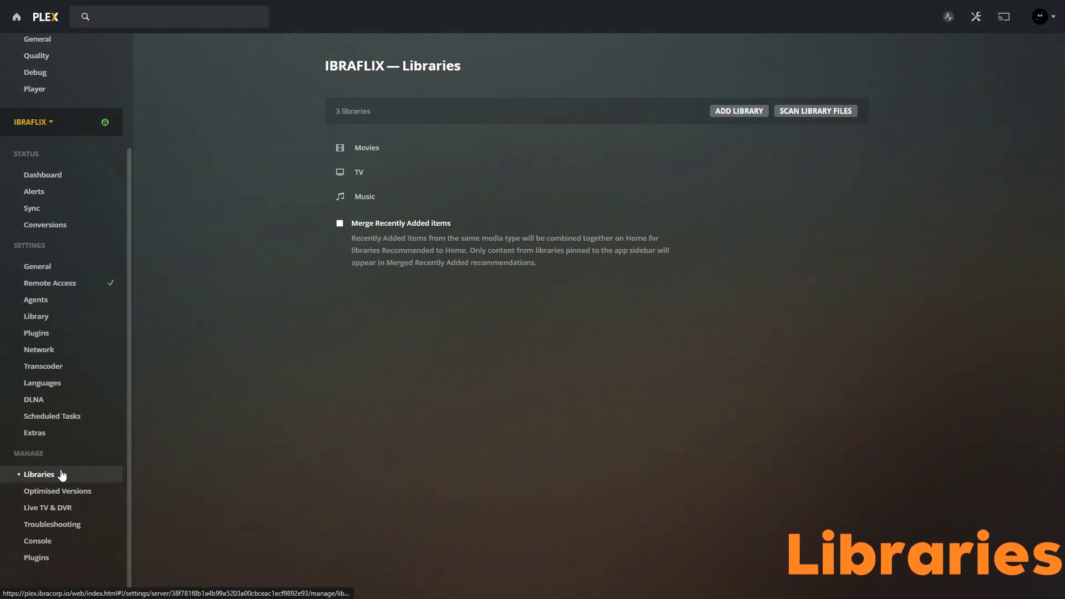
mouse_move(411, 172)
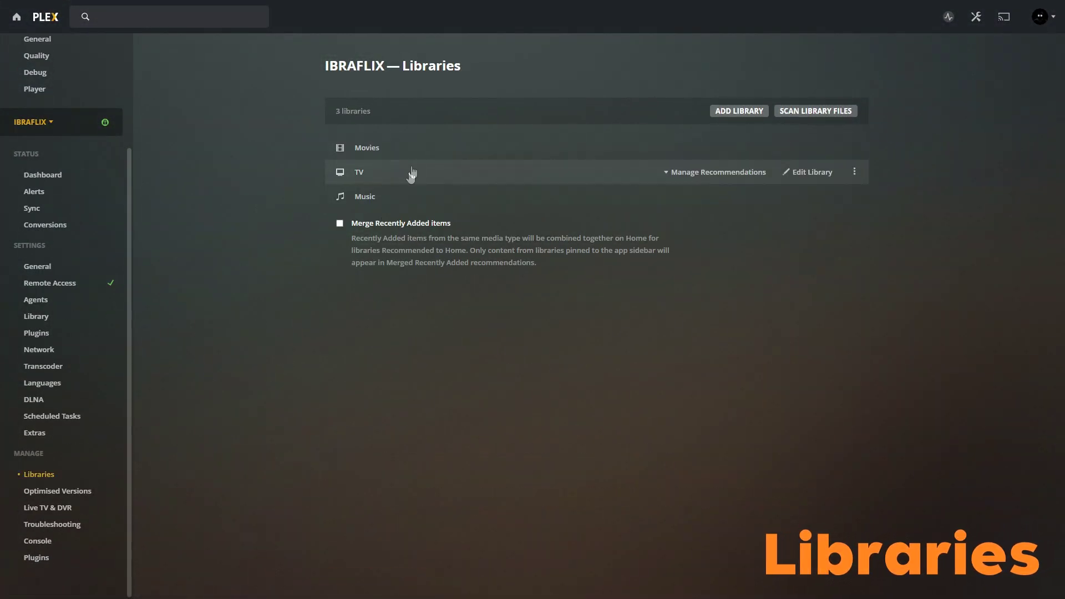
- Inspect the Movies library's /data/media/movies folder, then close the editor unchanged
mouse_move(595, 148)
left_click(811, 147)
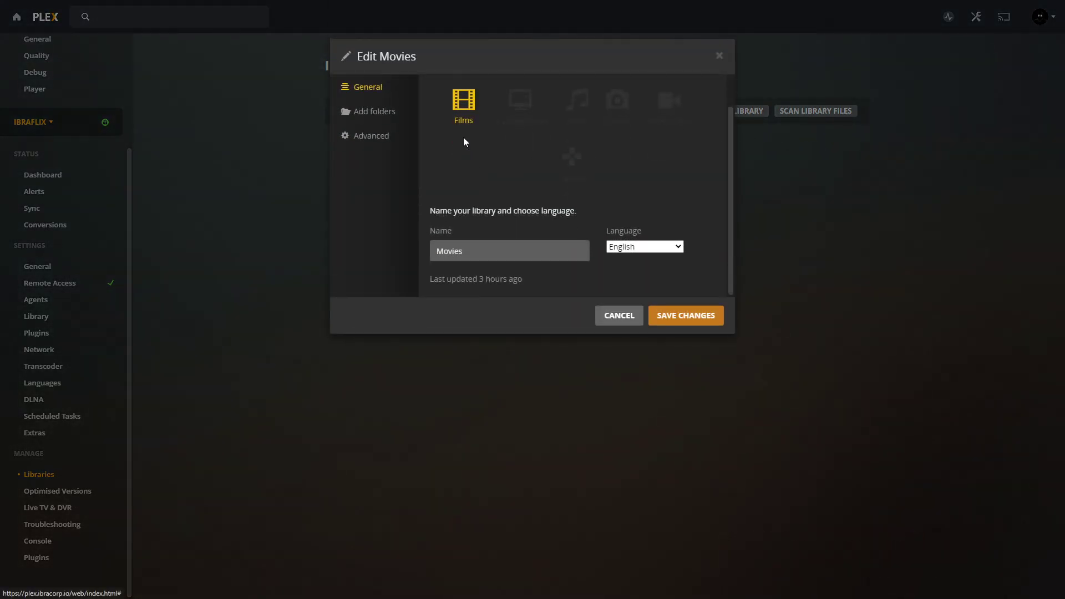
left_click(372, 113)
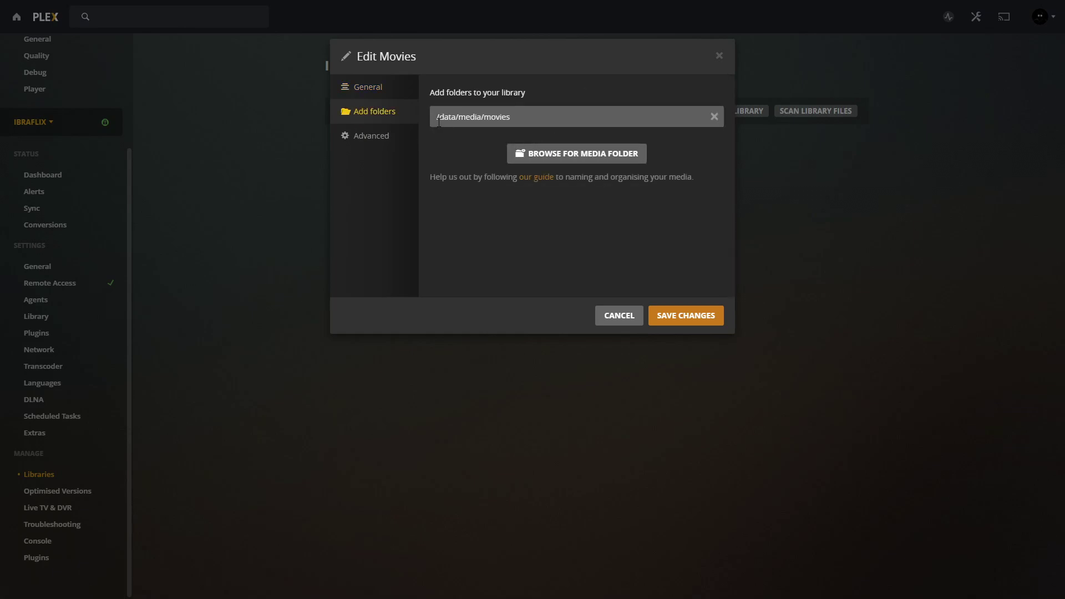
left_click_drag(436, 116, 533, 113)
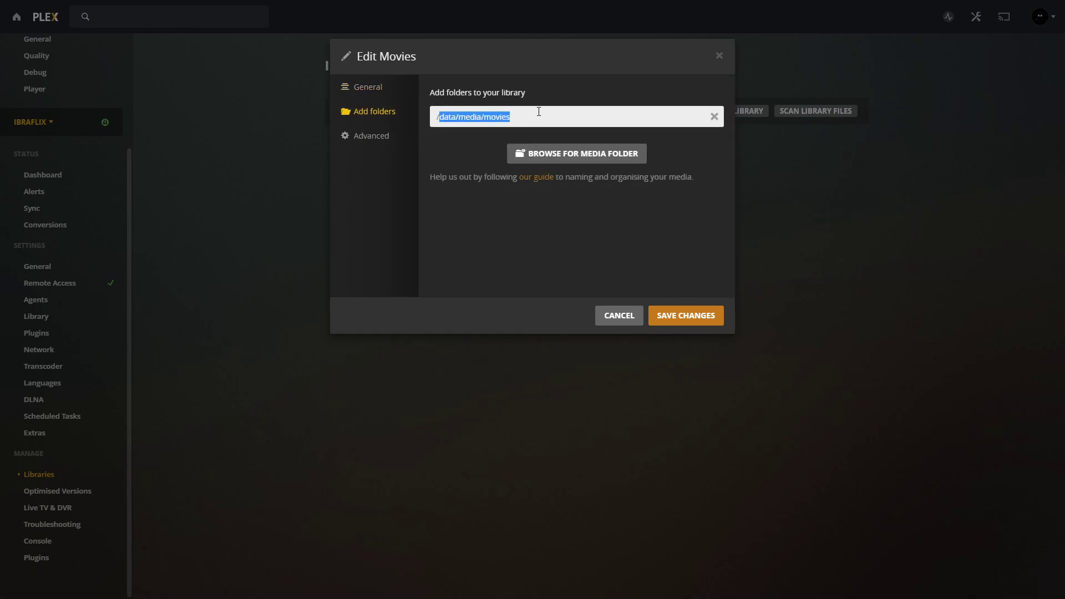
left_click(539, 112)
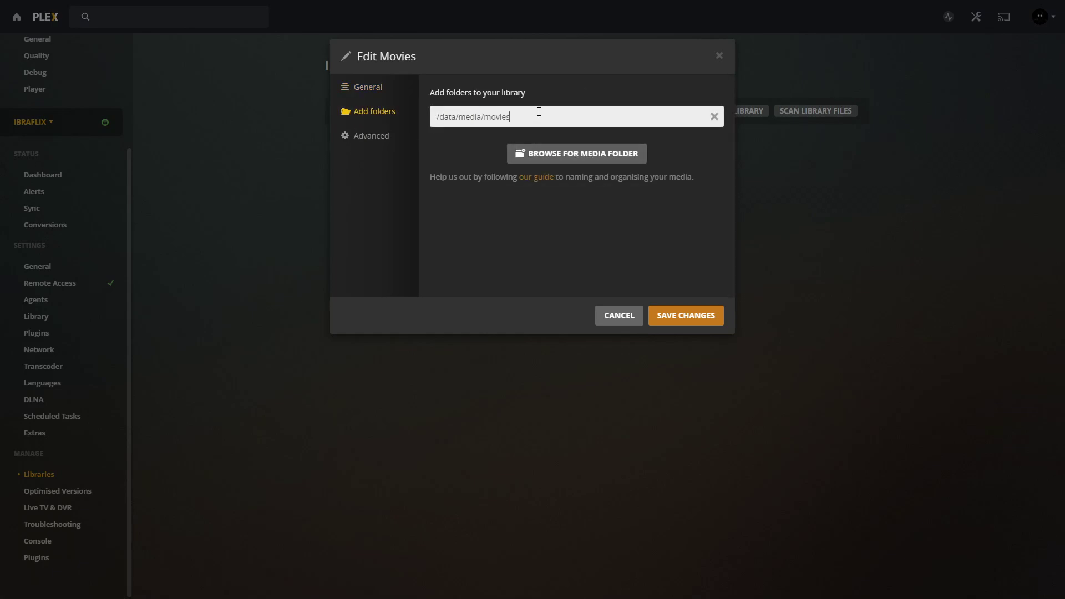
left_click(718, 56)
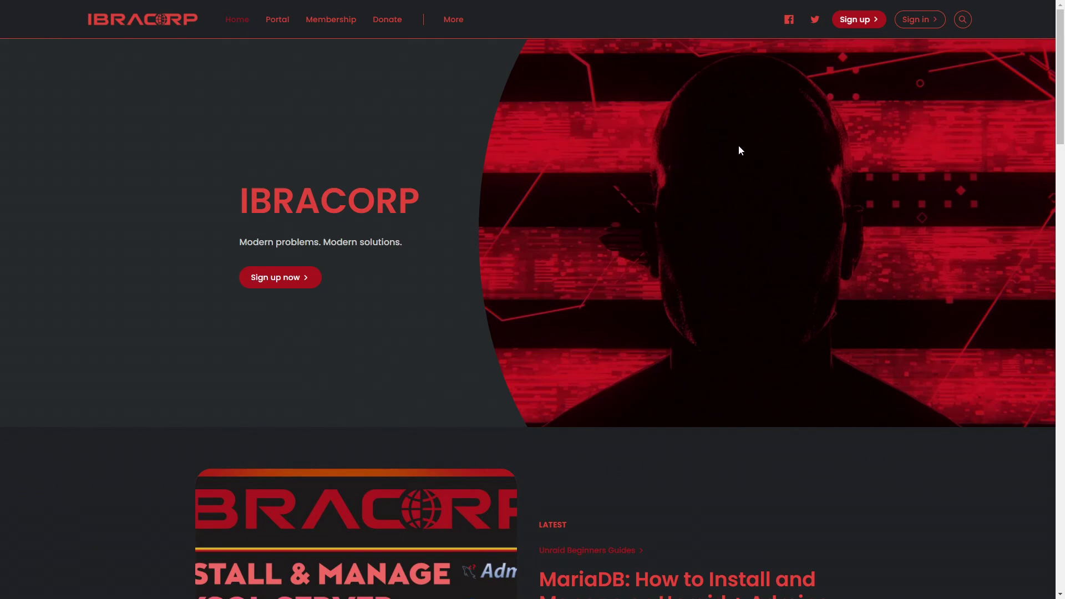
scroll(738, 145, "down", 5)
scroll(762, 131, "down", 5)
scroll(763, 131, "down", 4)
scroll(763, 131, "down", 4)
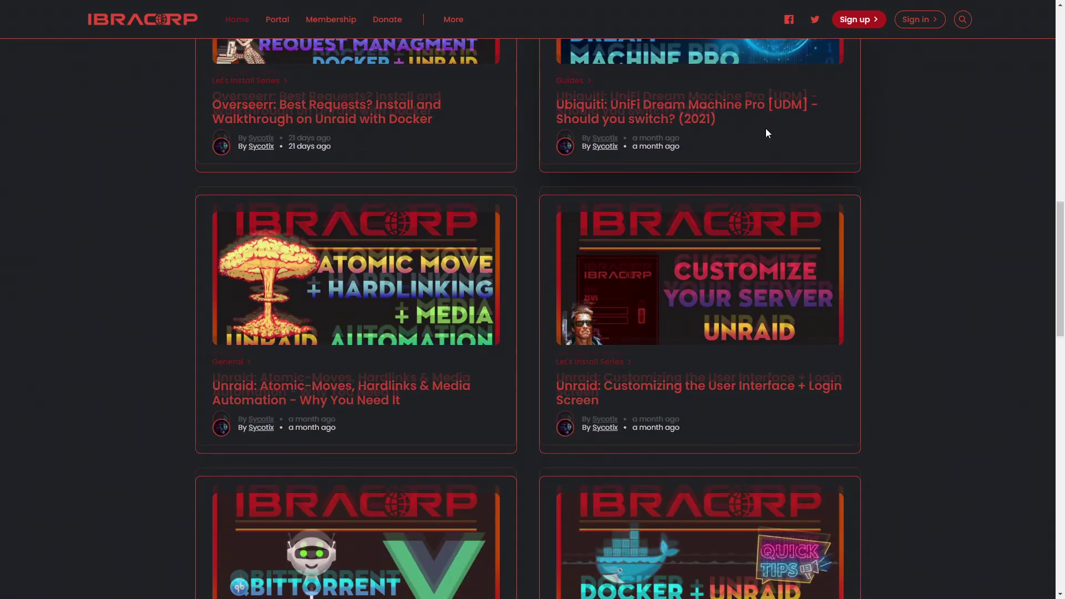
scroll(766, 129, "down", 4)
scroll(768, 127, "down", 2)
scroll(768, 128, "down", 5)
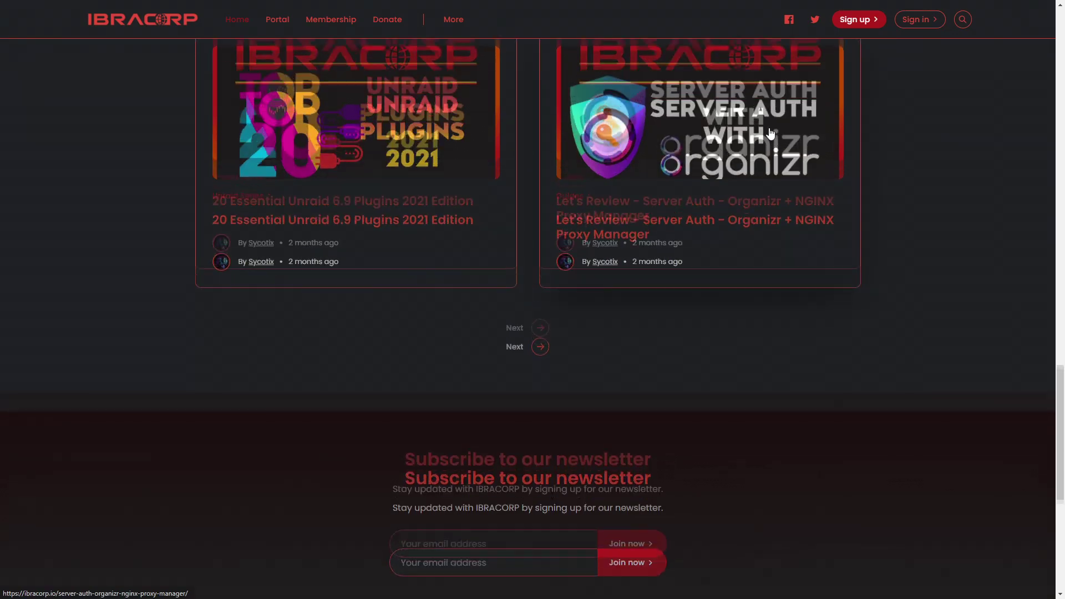
scroll(769, 128, "down", 4)
scroll(770, 129, "down", 2)
scroll(772, 127, "up", 6)
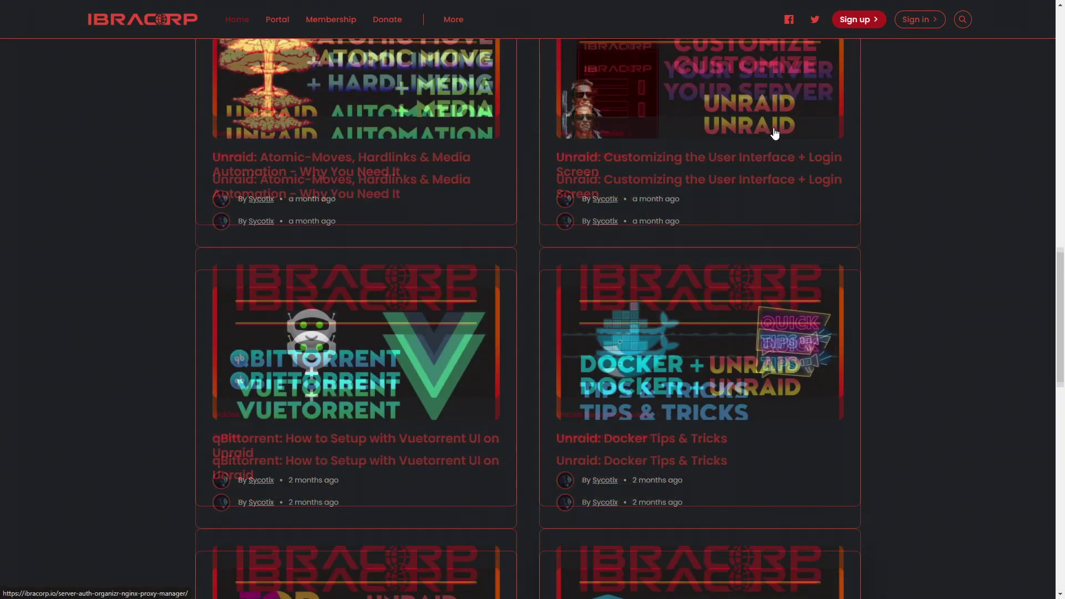
scroll(774, 129, "up", 6)
scroll(776, 129, "up", 6)
scroll(777, 128, "up", 4)
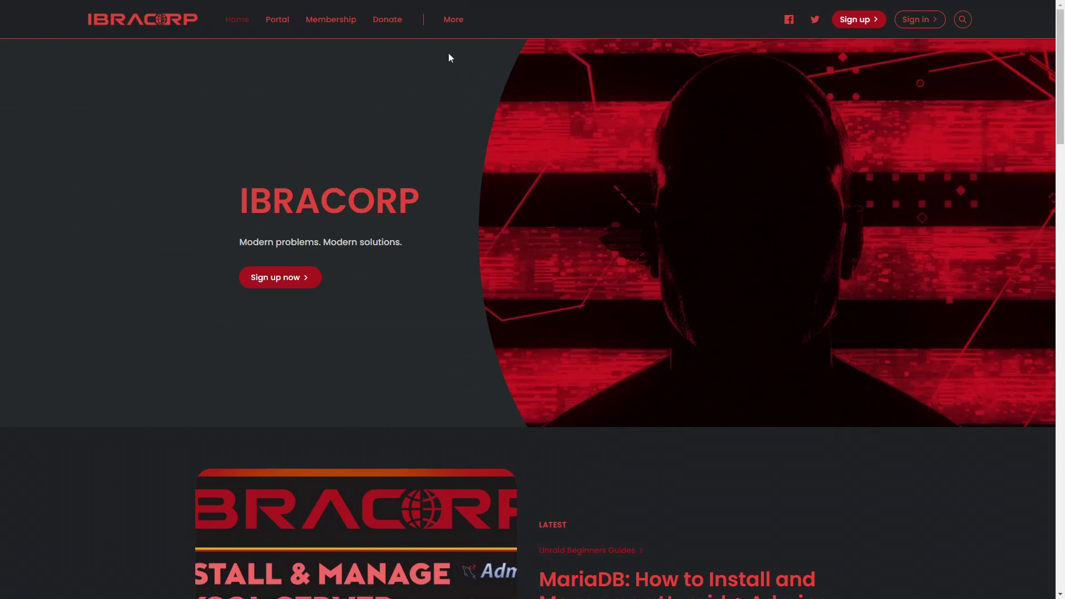
- Bring up the IBRACORP membership page showing the Free, Yearly $50 and Monthly $5 plans
left_click(333, 21)
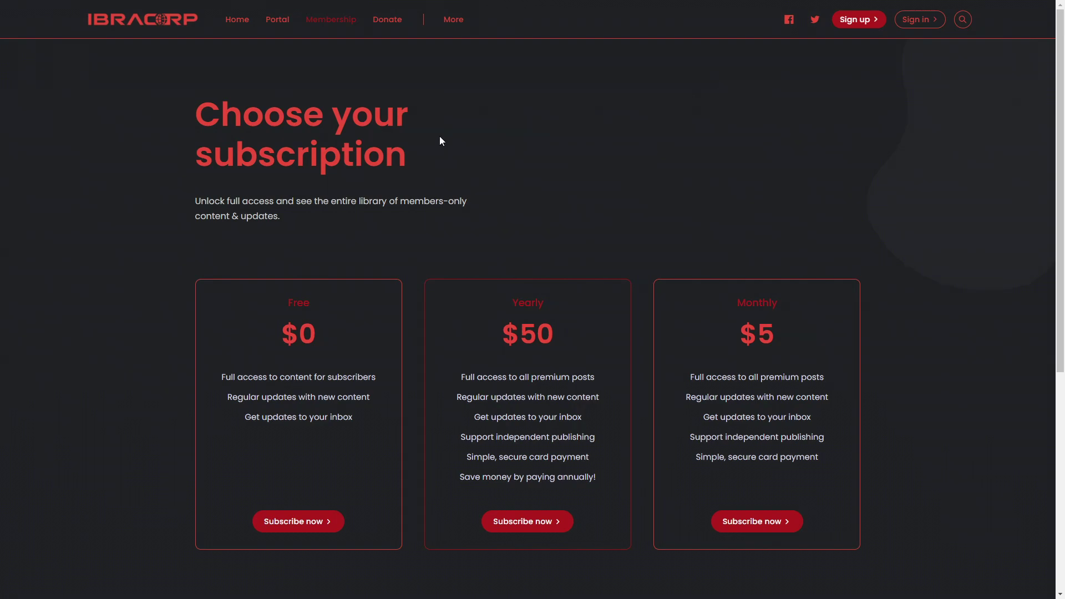
- Go to the IBRACORP Portal page indexing products from IBRAHUB to Twitter and Facebook
left_click(277, 19)
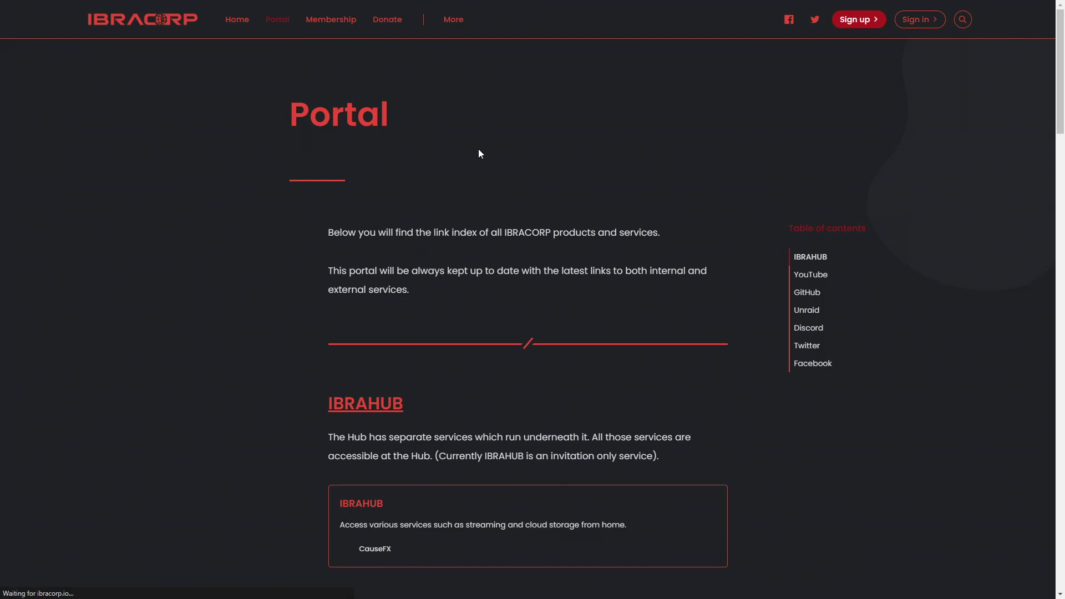
scroll(479, 154, "down", 3)
scroll(482, 158, "down", 2)
scroll(482, 158, "down", 3)
scroll(483, 159, "down", 2)
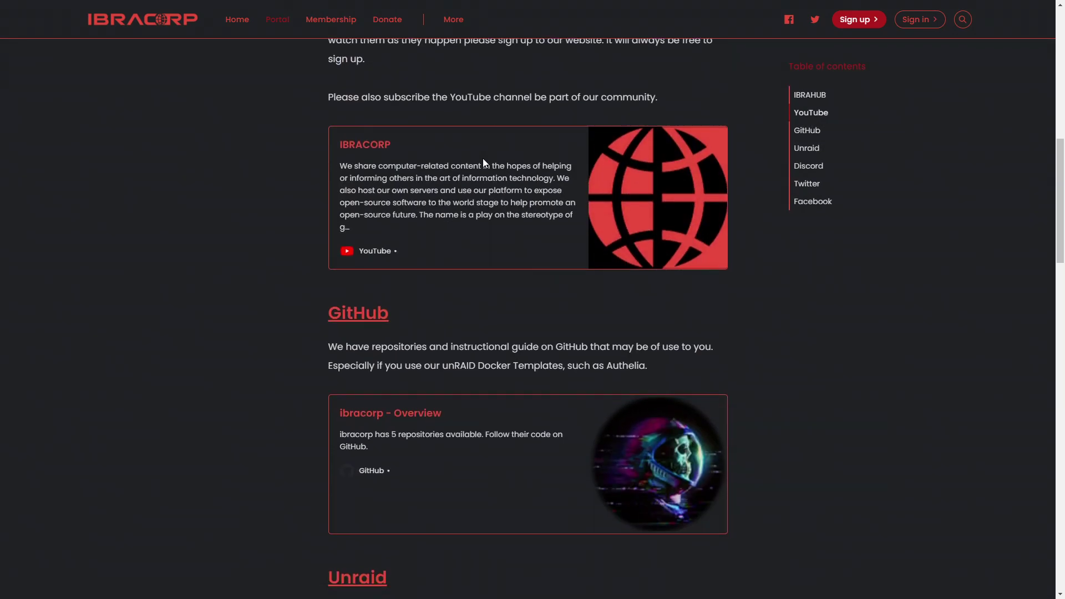
scroll(483, 158, "down", 3)
scroll(483, 159, "down", 3)
scroll(483, 158, "down", 4)
scroll(483, 158, "down", 3)
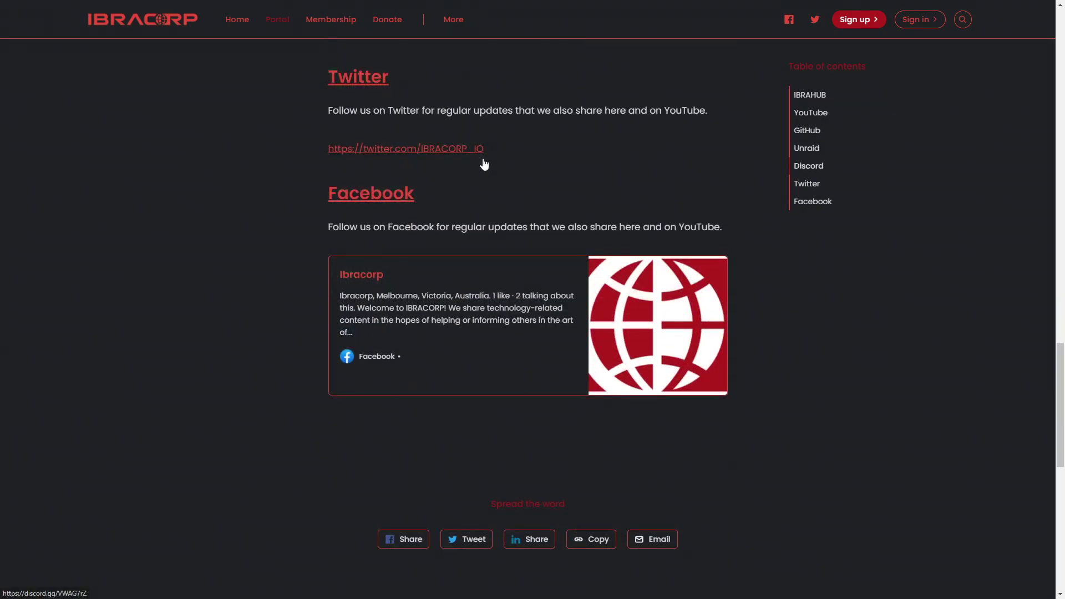
scroll(483, 158, "up", 8)
scroll(486, 157, "up", 4)
scroll(486, 156, "up", 4)
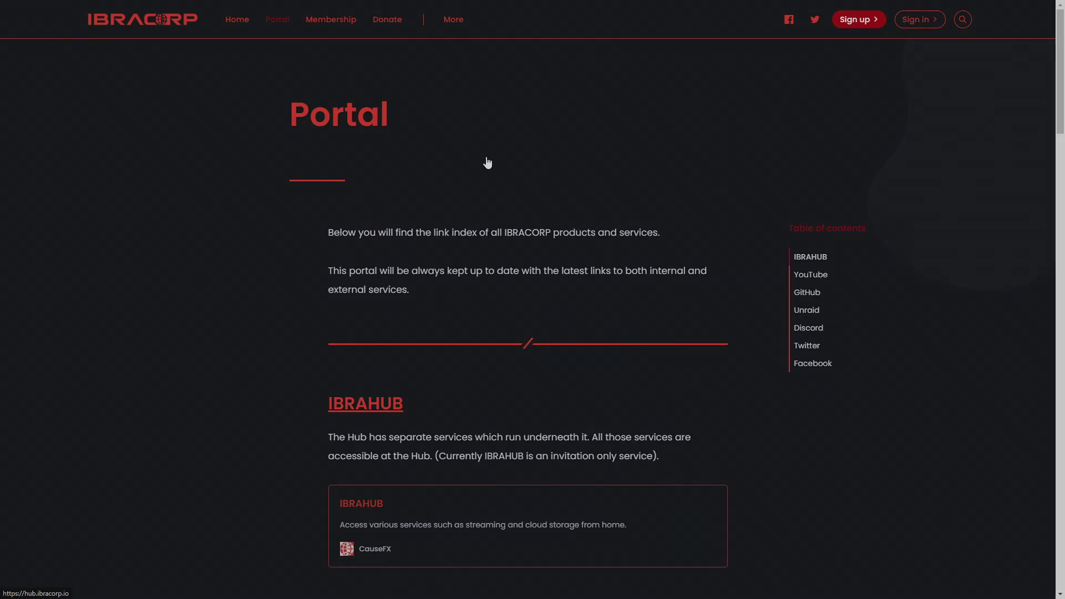